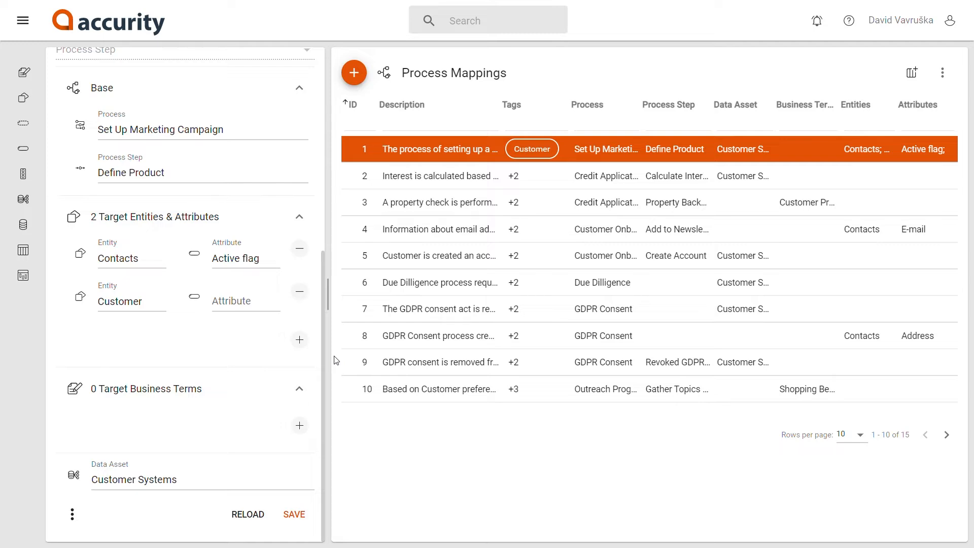
Inspect the mapping's base process Set Up Marketing Campaign and list the process steps it contains.
mouse_move(256, 133)
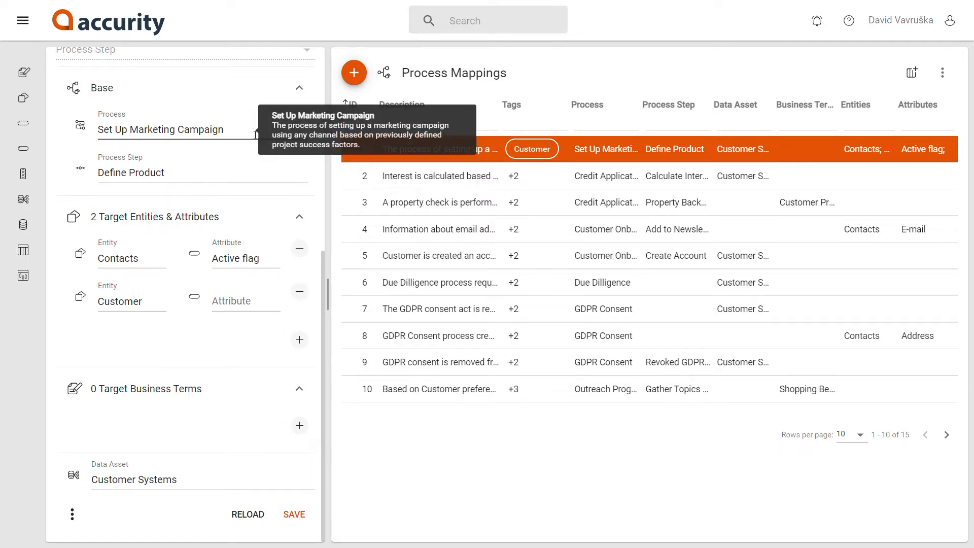
mouse_move(230, 182)
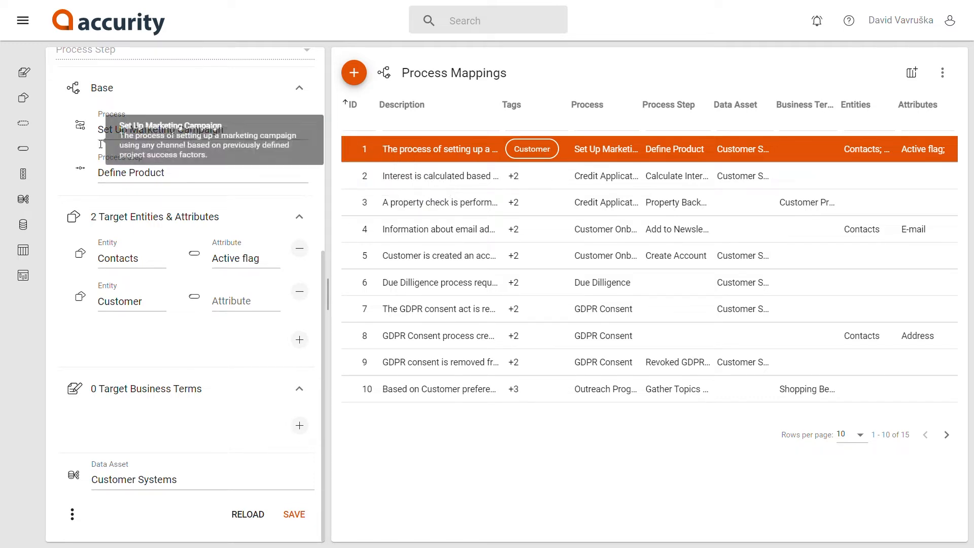
click(81, 133)
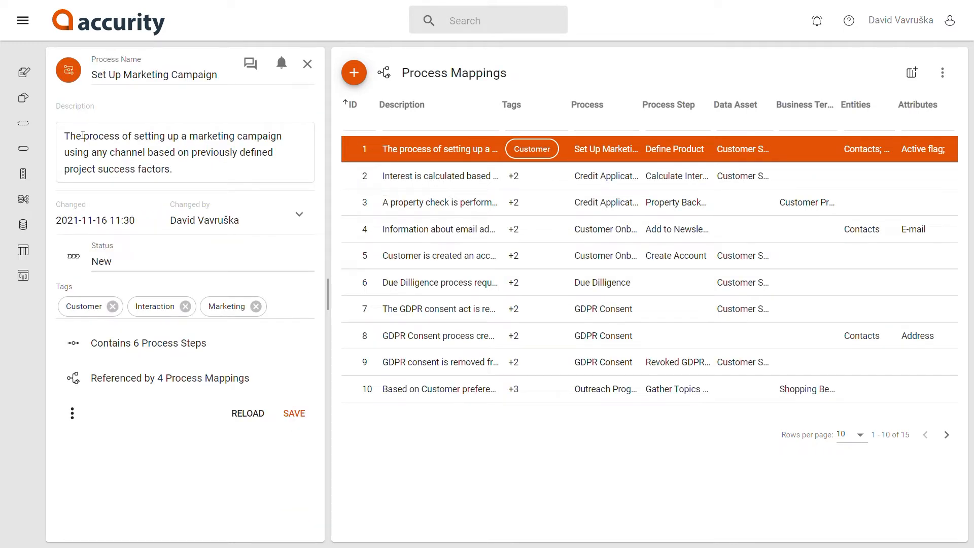
click(136, 343)
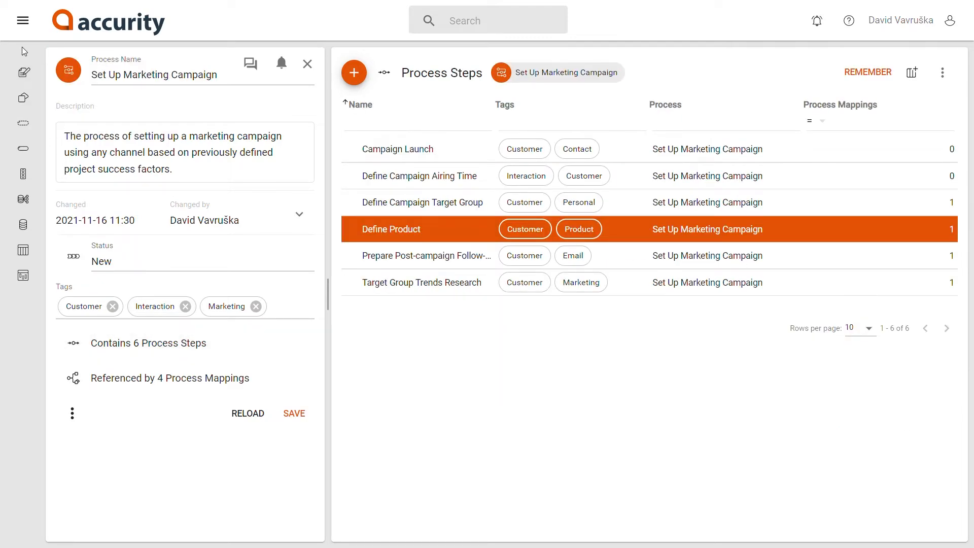
Start a new process in the Processes list and name it "Order Processing".
click(23, 22)
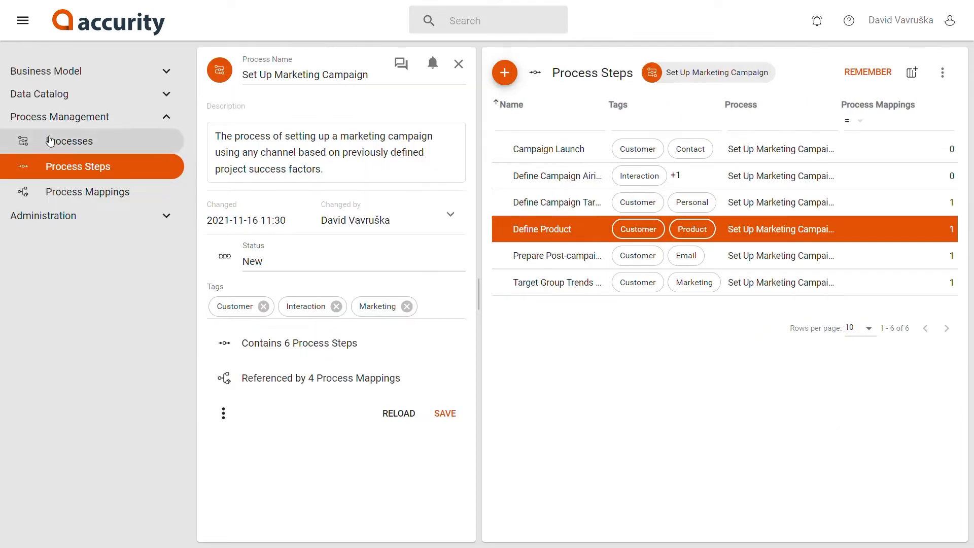
click(51, 144)
click(23, 22)
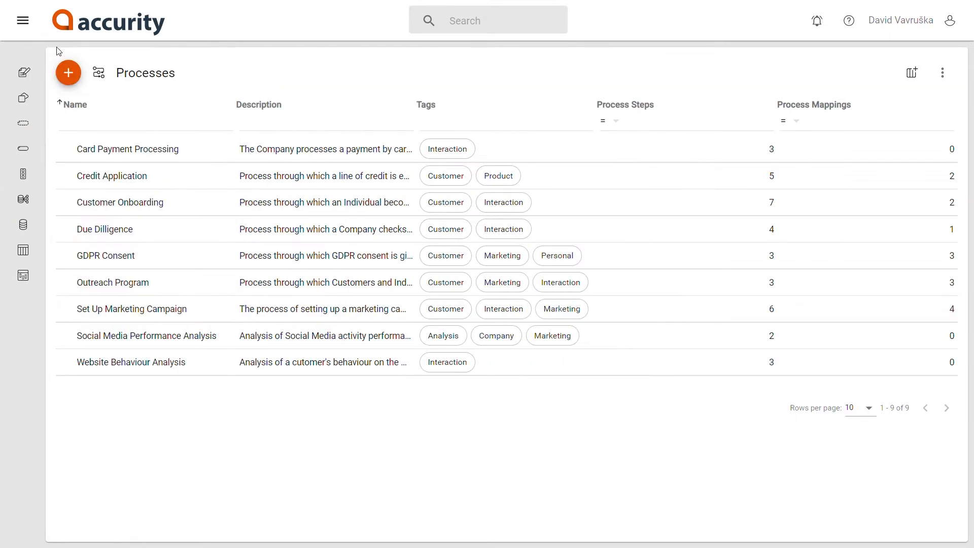
click(69, 74)
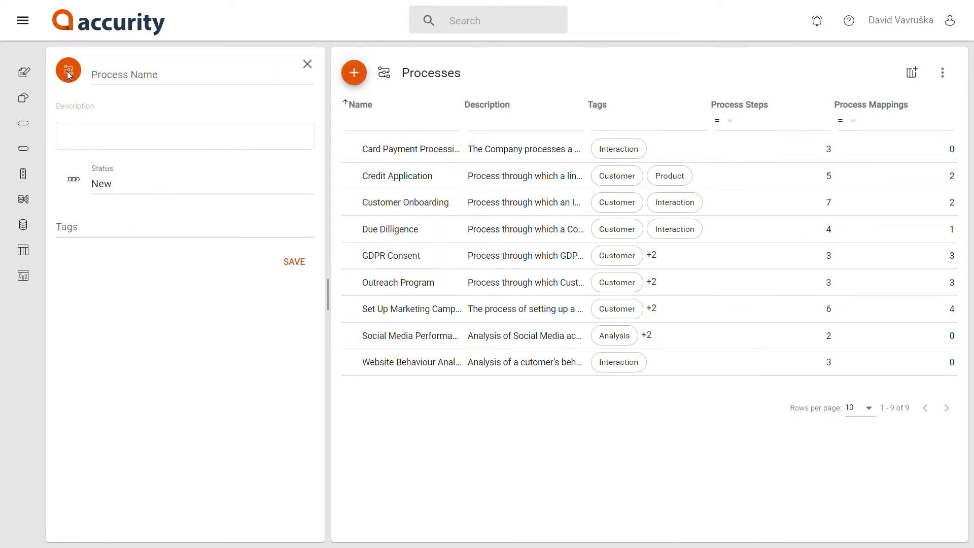
click(116, 71)
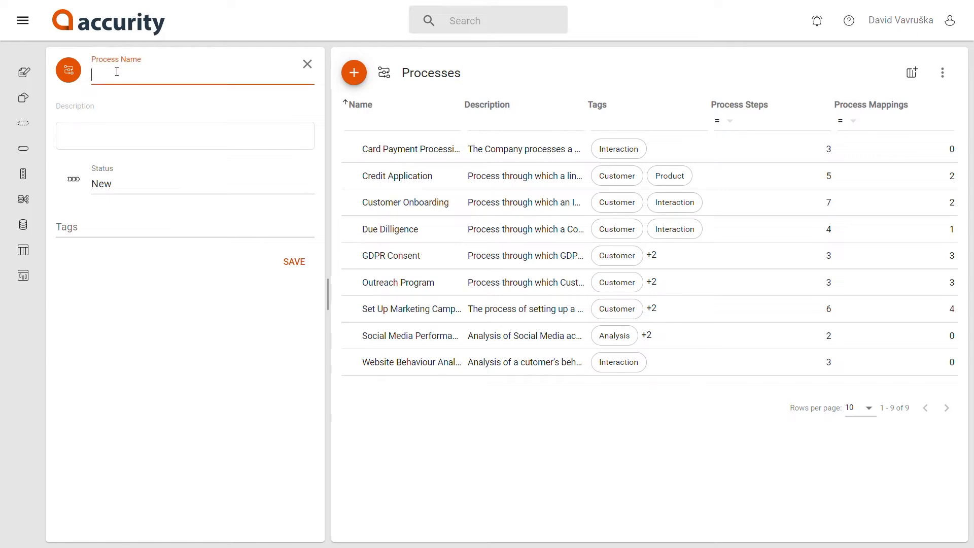
text(Order Processing)
Describe the new process as "The process of managing a purchase order." and save it.
click(117, 130)
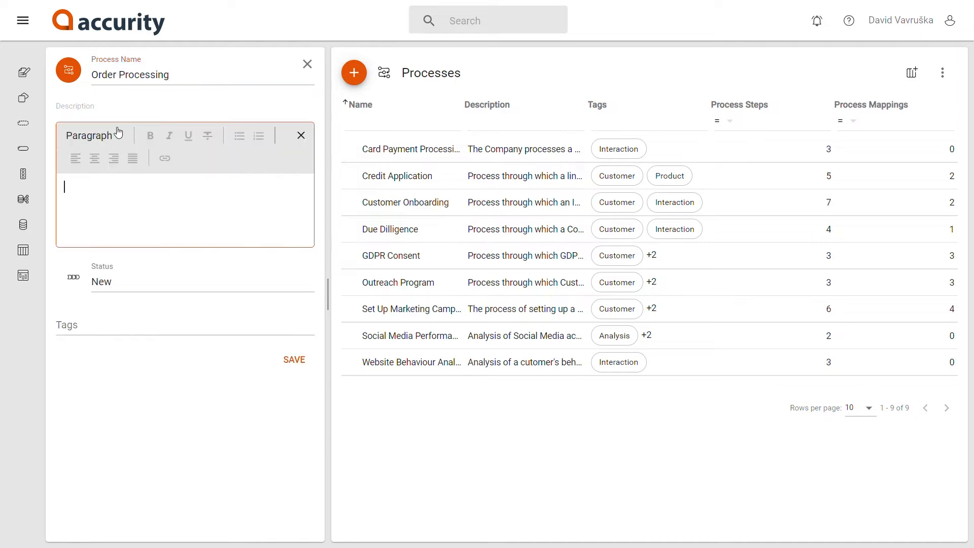
text(The process of managing a )
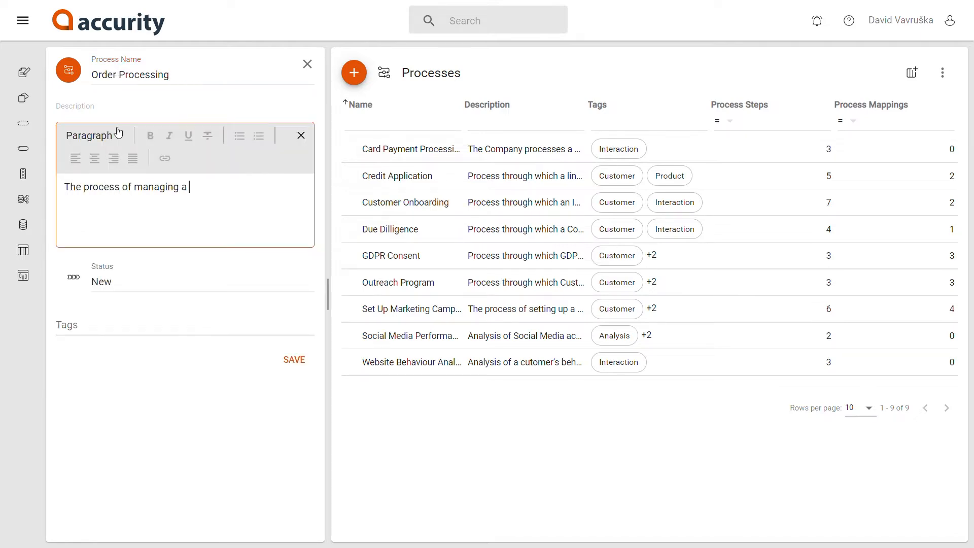
text(purchase order.)
click(292, 360)
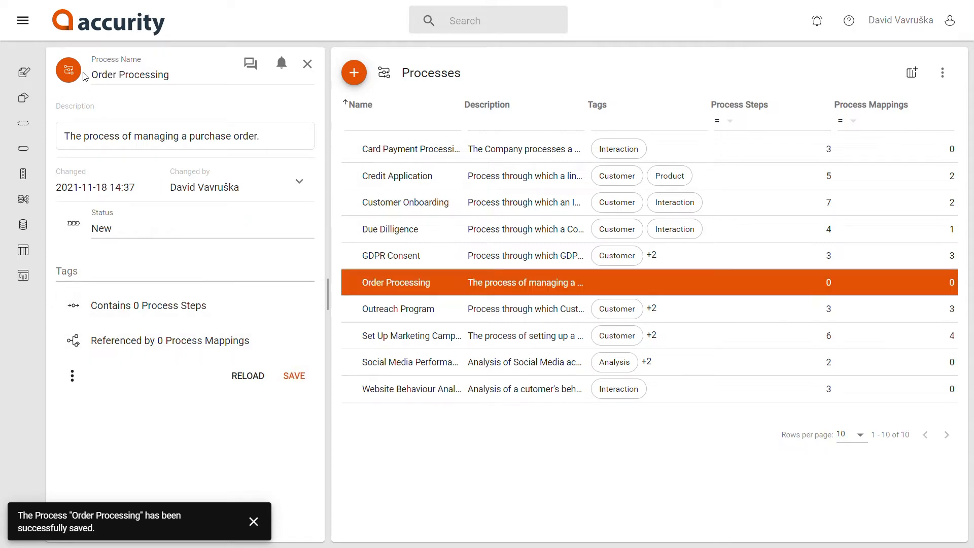
Start a new process step in the Process Steps list and name it "Order is issued".
click(25, 19)
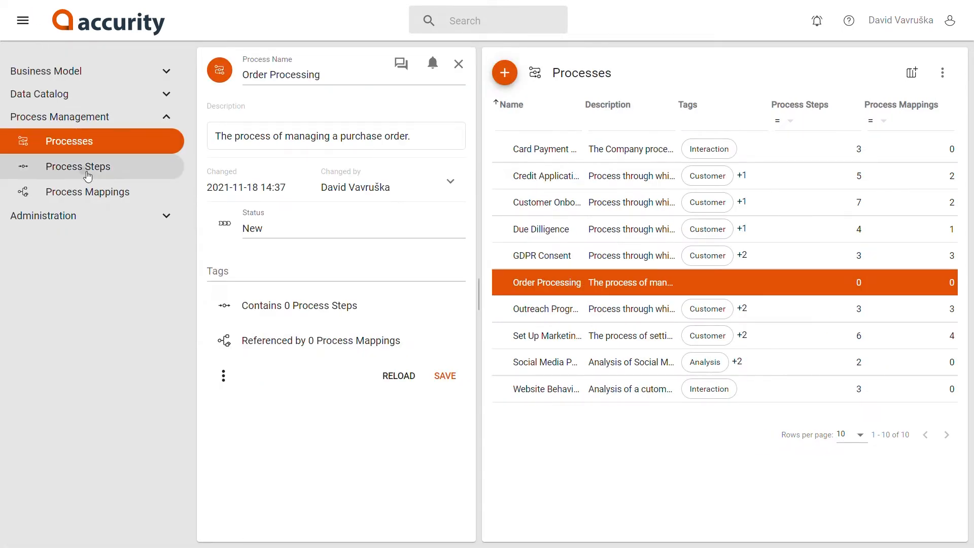
click(87, 172)
click(23, 21)
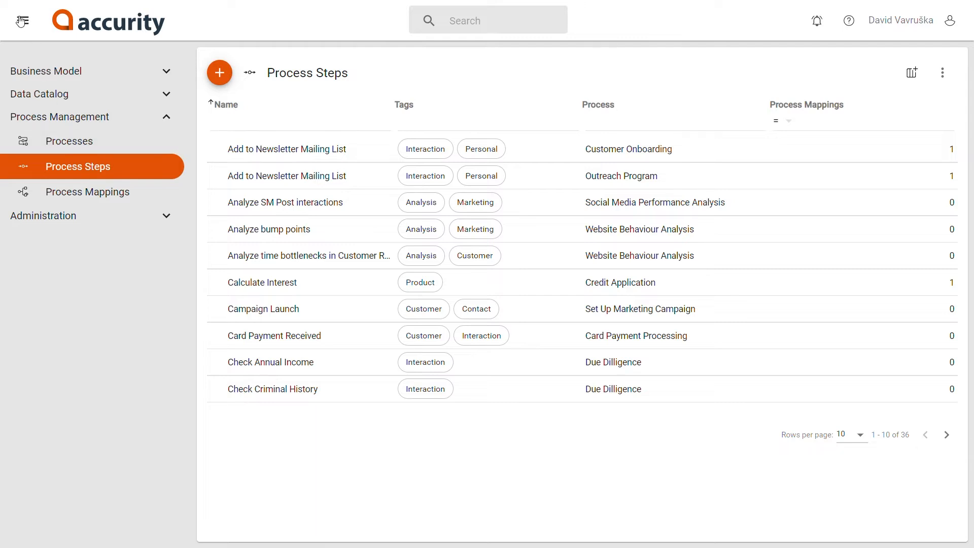
click(68, 73)
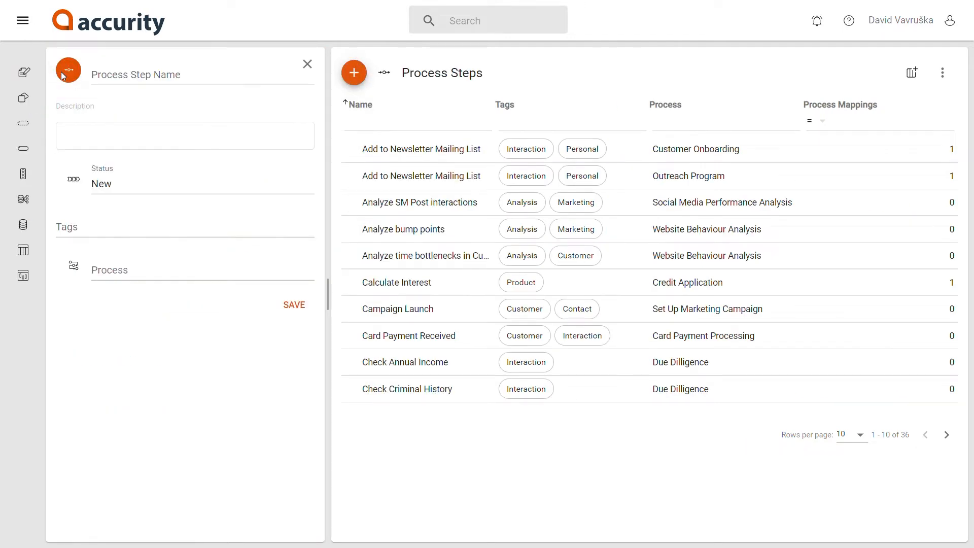
click(123, 78)
text(Or)
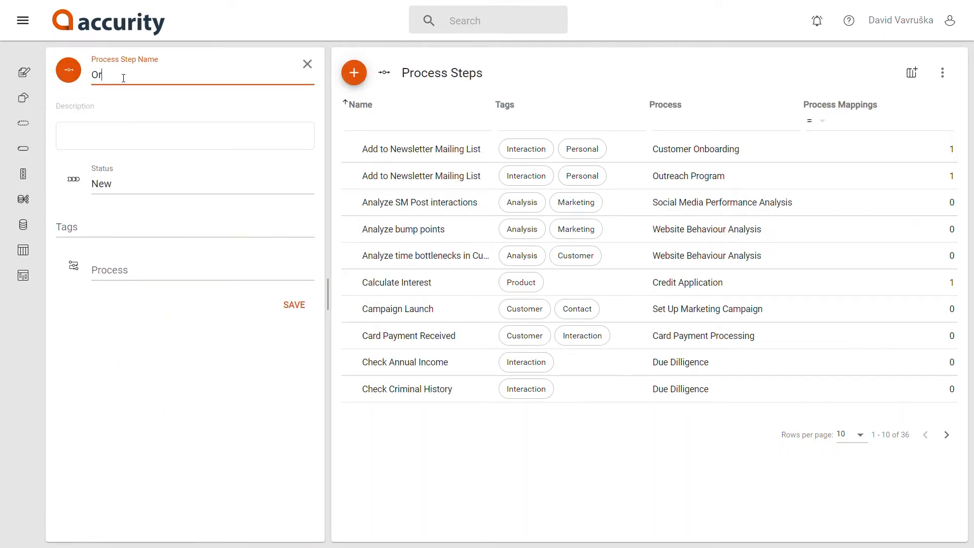
text(der is issued)
Describe the new process step as "The act of issuing a new purchase order by a customer.".
click(115, 135)
text(The ad)
text(t o)
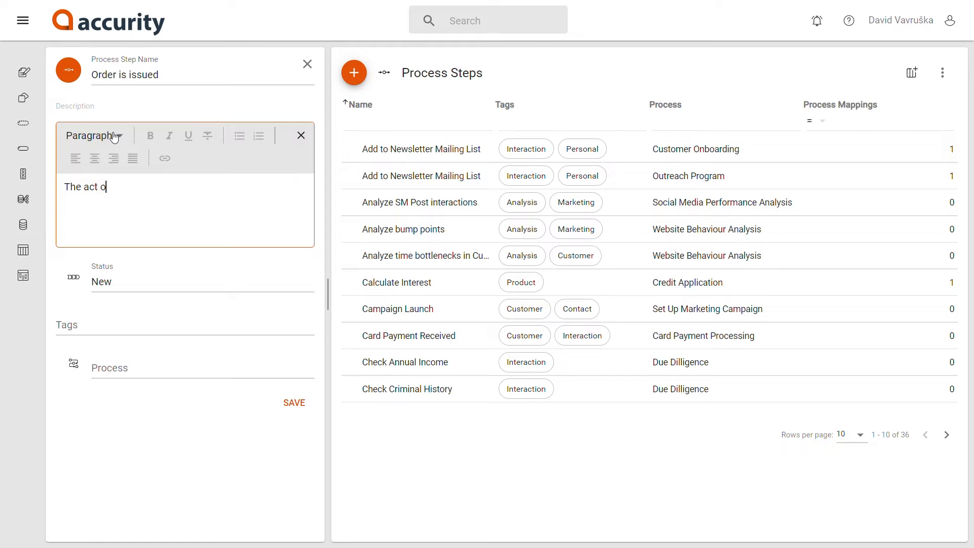
text(f issuing a new purchase order b)
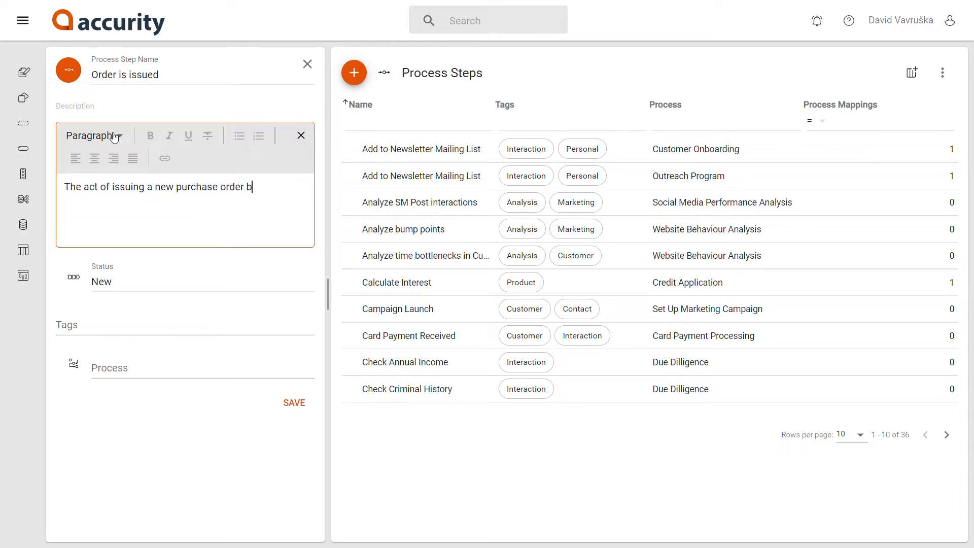
text(y a customer.)
Assign the new process step to the Order Processing process and save it.
click(162, 373)
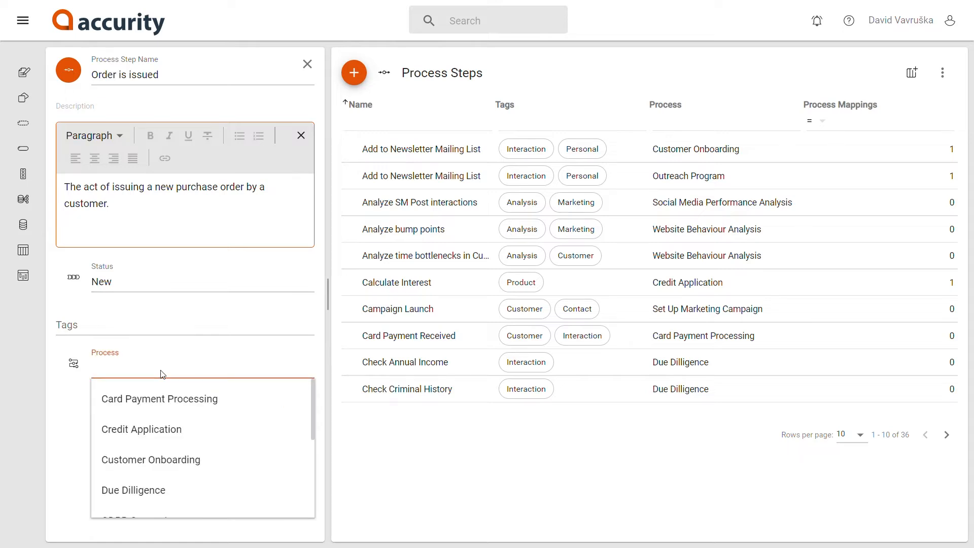
text(order)
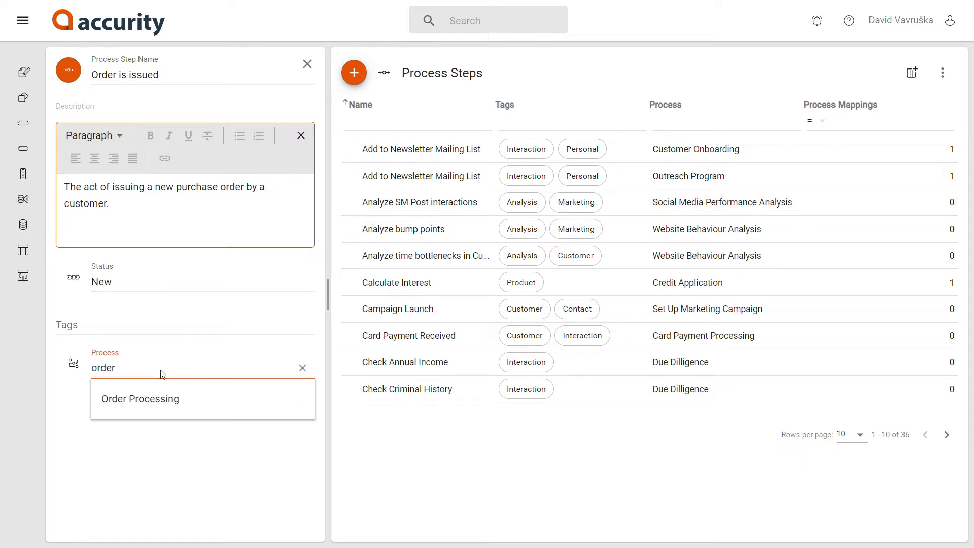
click(163, 399)
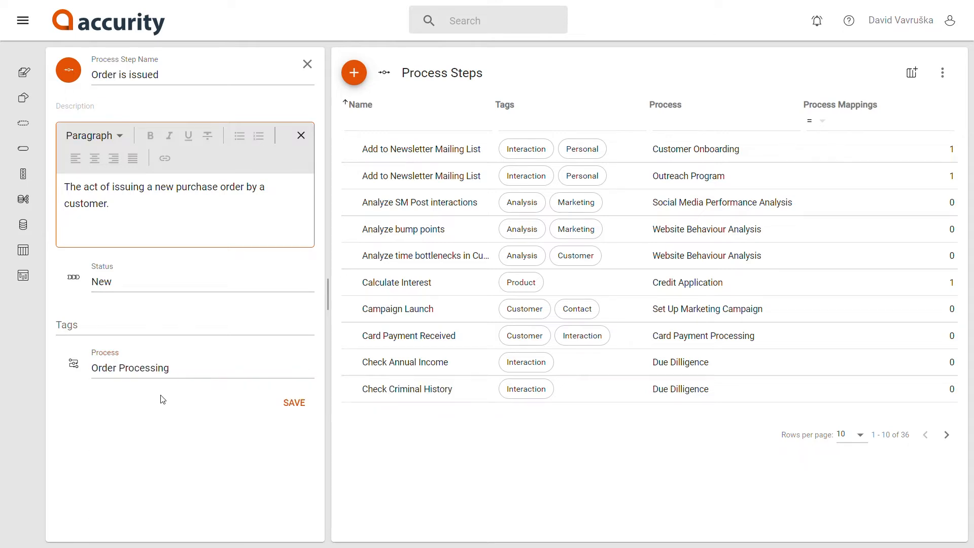
click(294, 402)
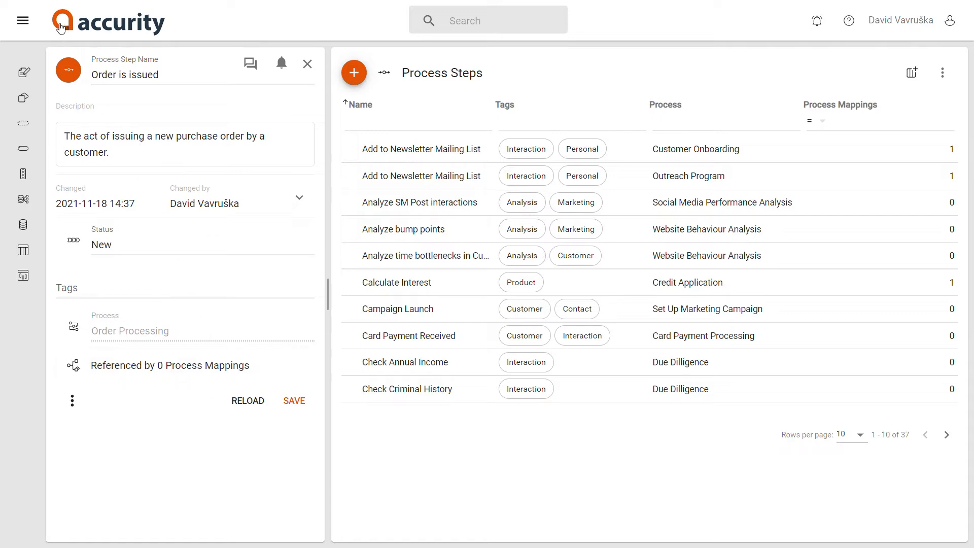
Start a new process mapping with the description "Issuing a new order requires data about the customer.".
click(23, 21)
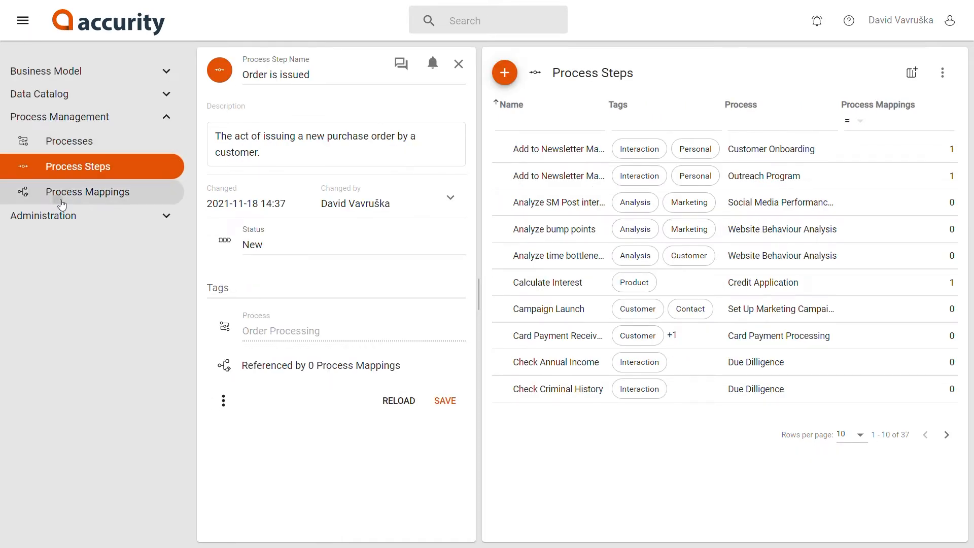
click(61, 195)
click(36, 22)
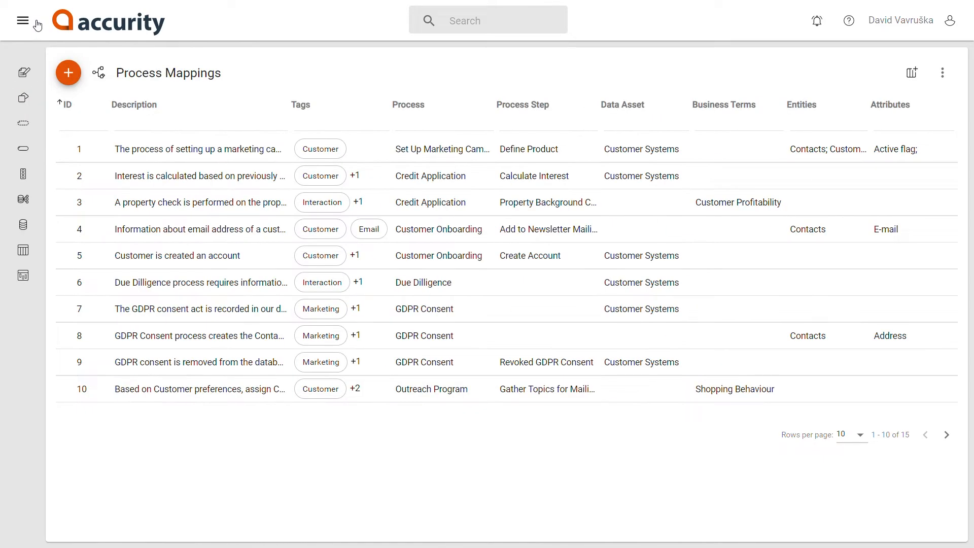
click(65, 77)
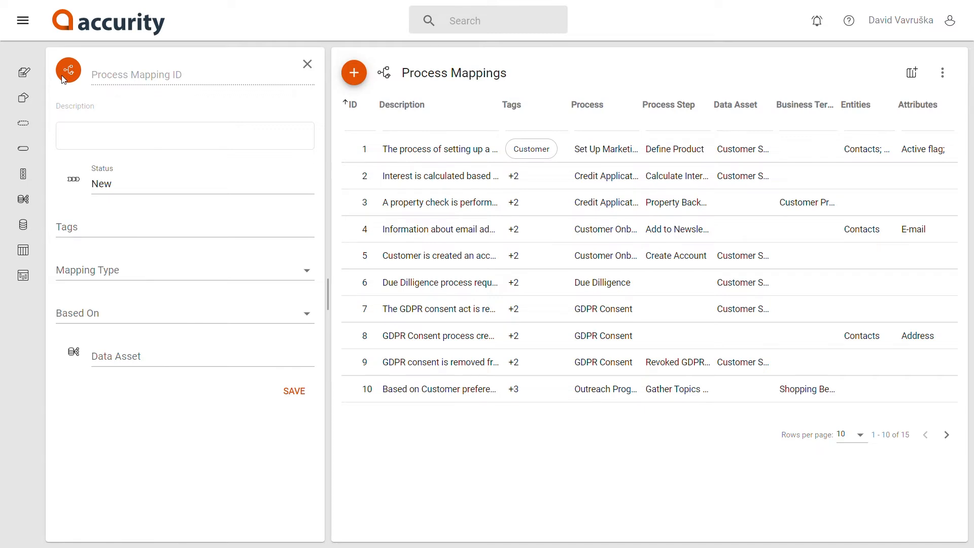
click(72, 140)
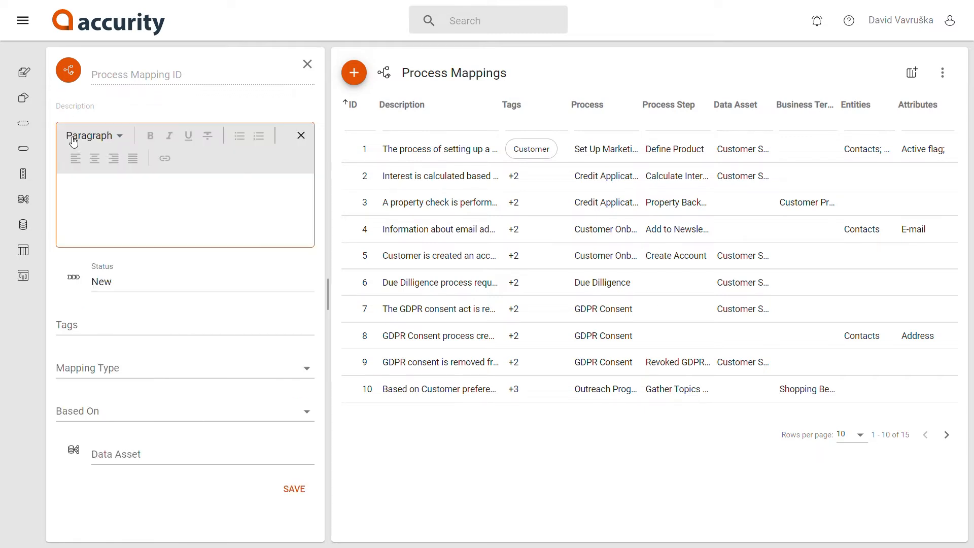
text(Issuing a new order req)
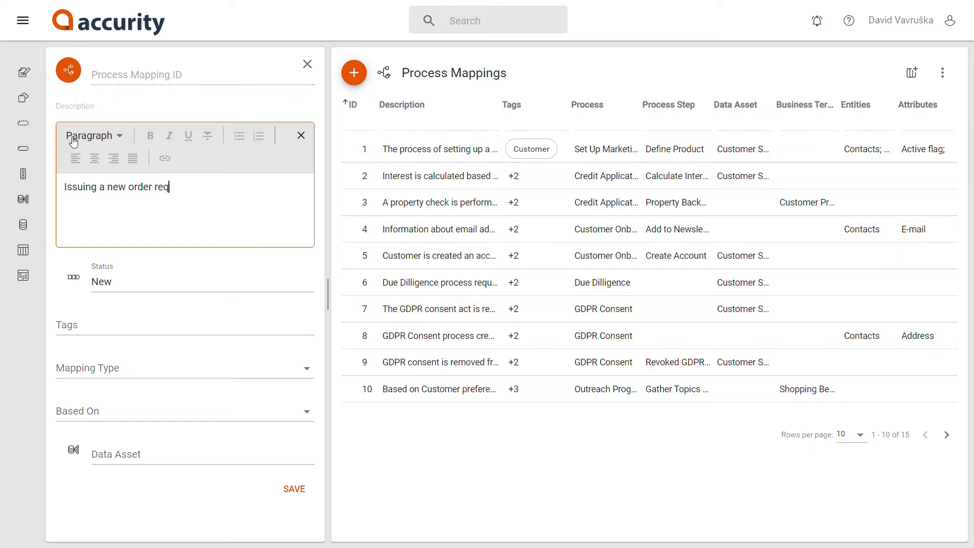
text(uires data about the customer.)
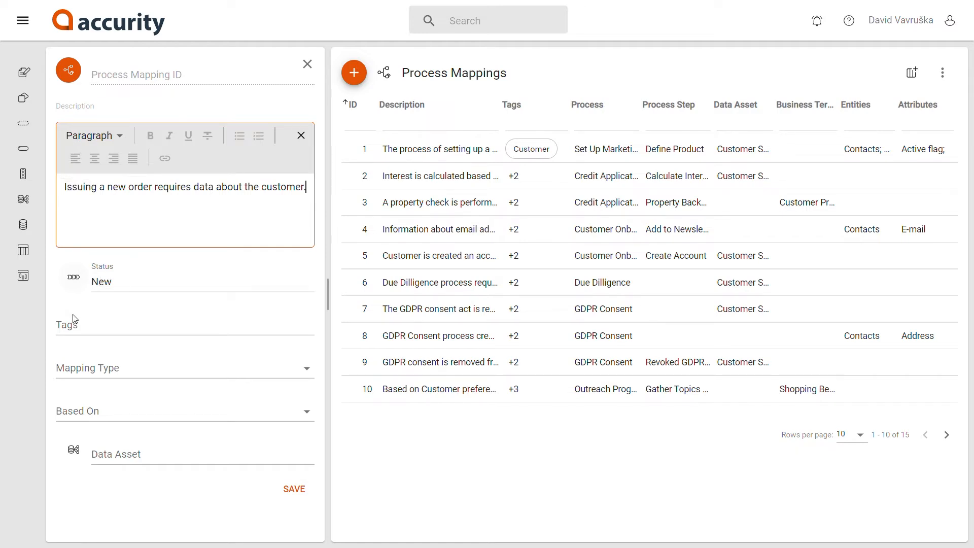
Set the new mapping's type to Input and base it on a Process Step.
click(75, 368)
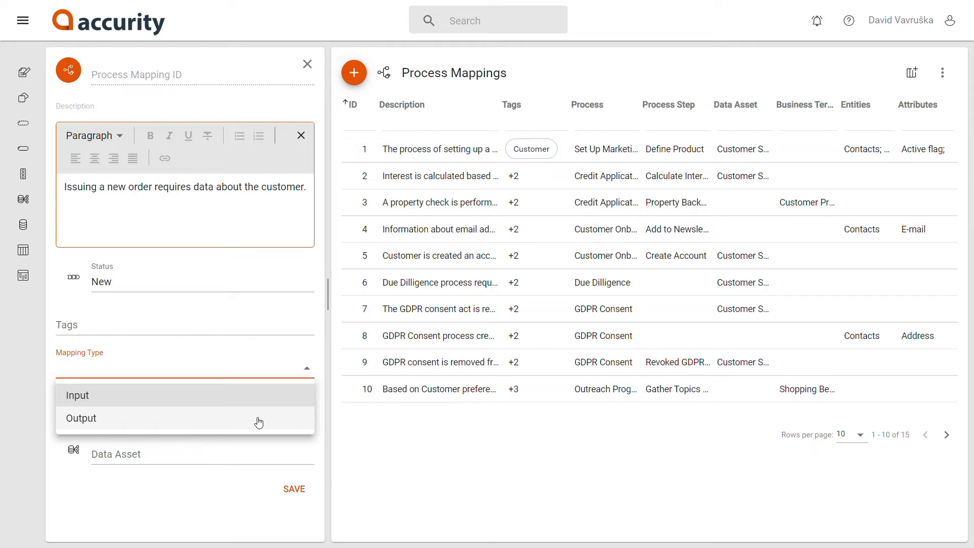
click(257, 402)
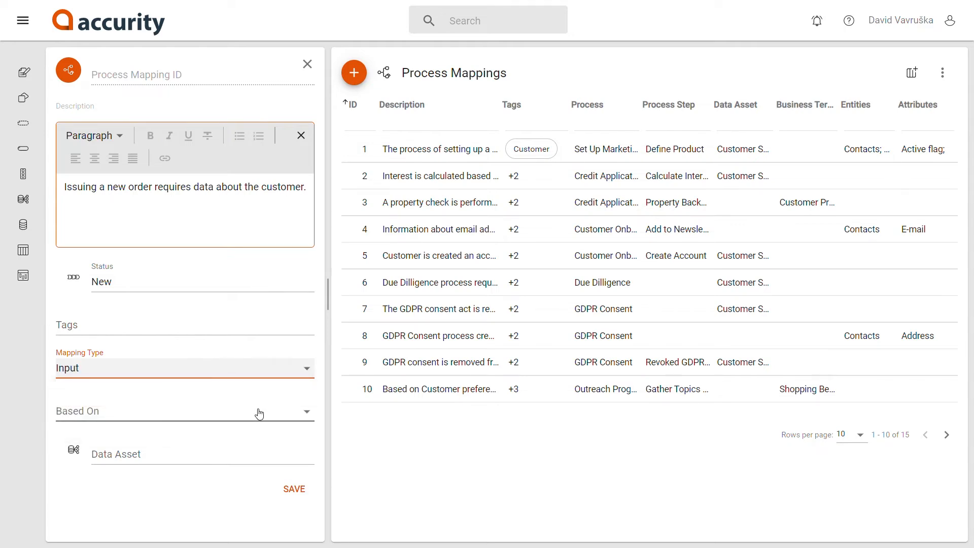
click(258, 413)
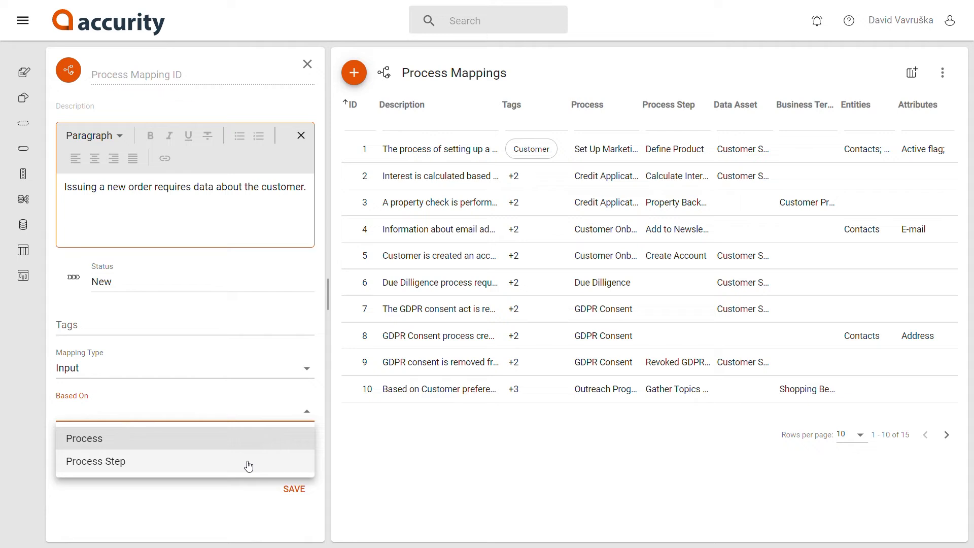
click(248, 463)
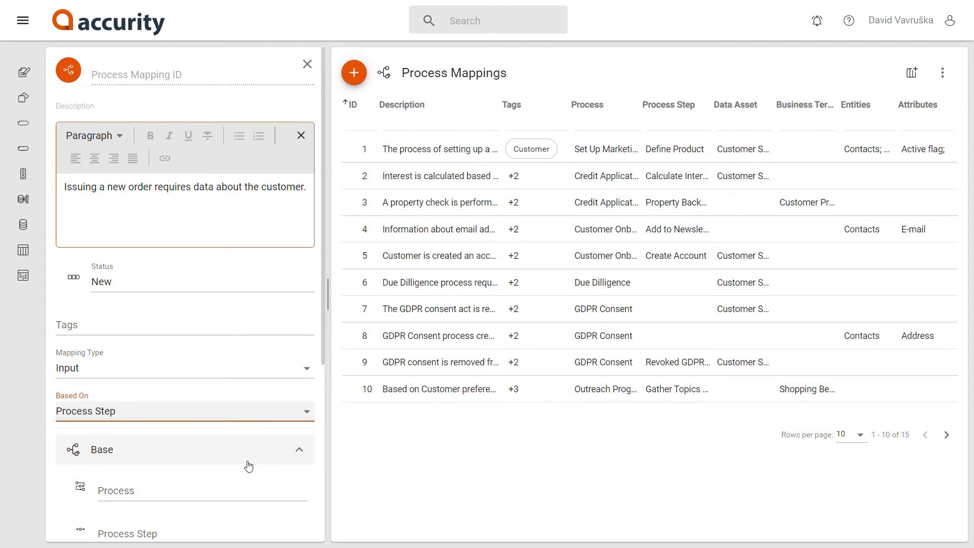
Choose Order Processing as the mapping's base process and "Order is issued" as its base process step.
click(226, 488)
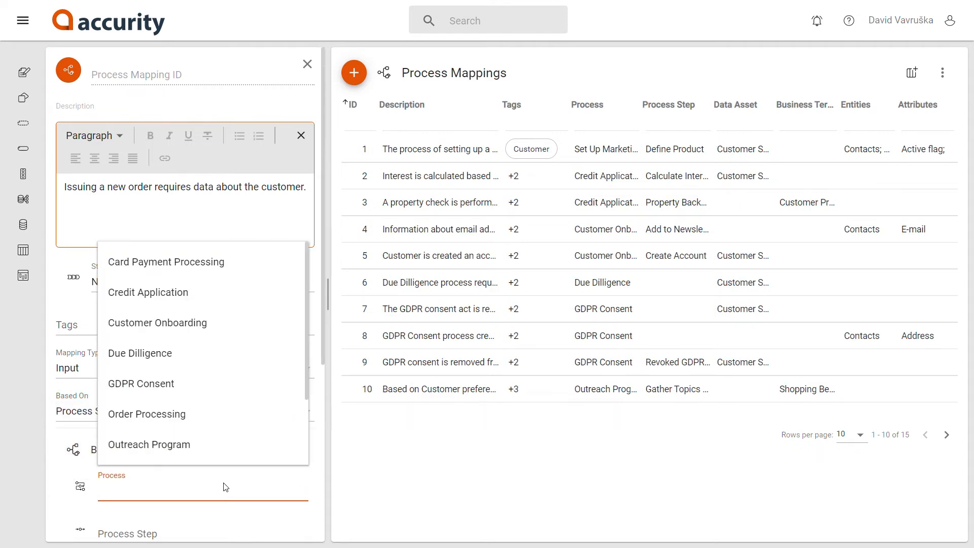
click(195, 417)
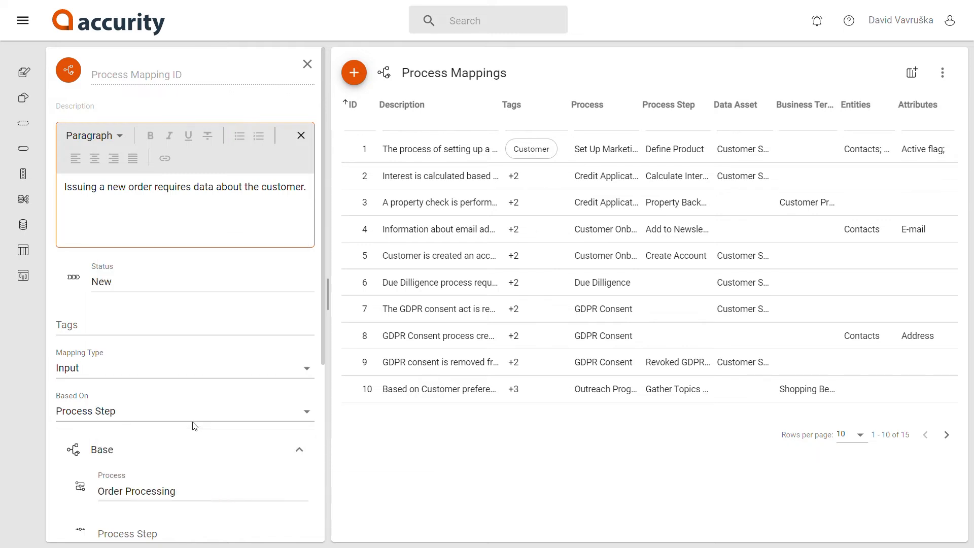
scroll(150, 475, down, 1)
click(144, 462)
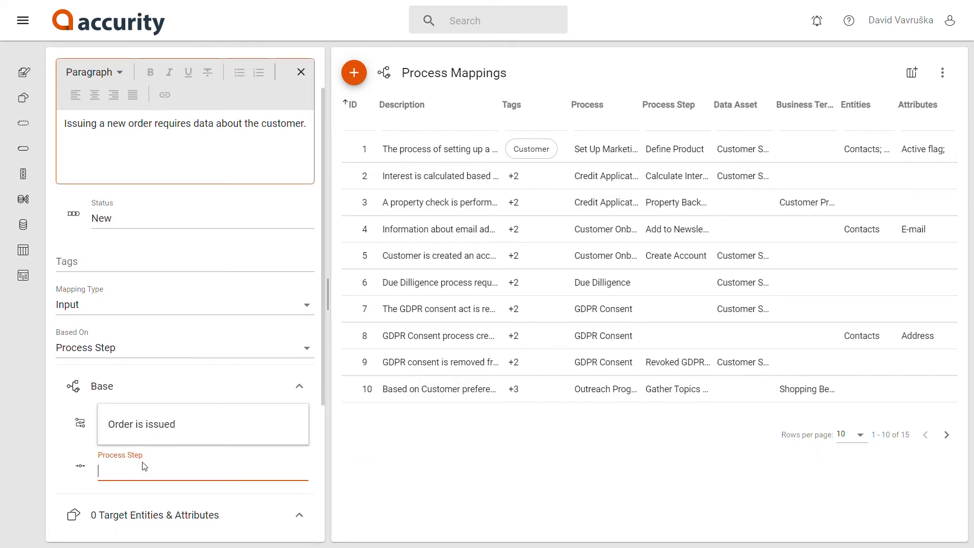
click(135, 427)
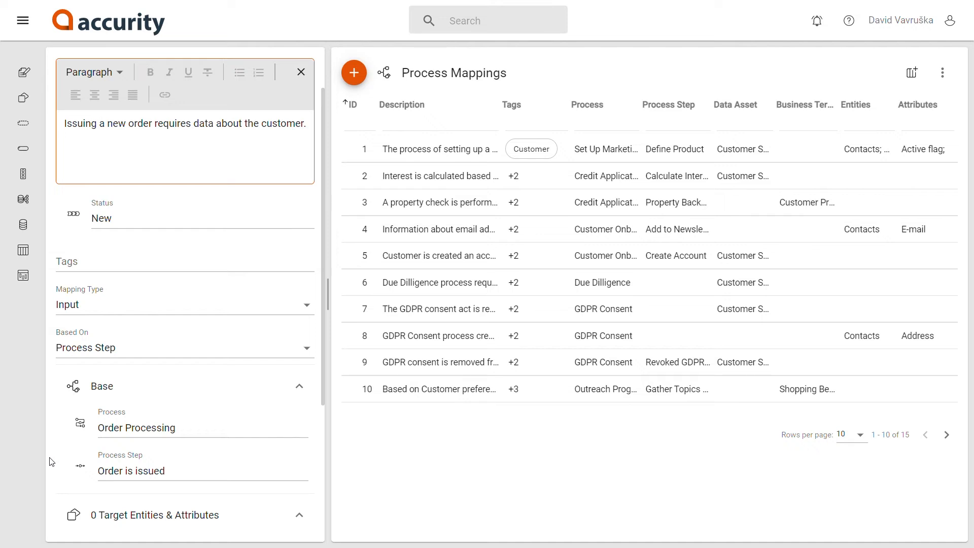
Add a target entity row with the entity Customer and the attribute Customer ID, and clear its attribute again.
scroll(51, 461, down, 4)
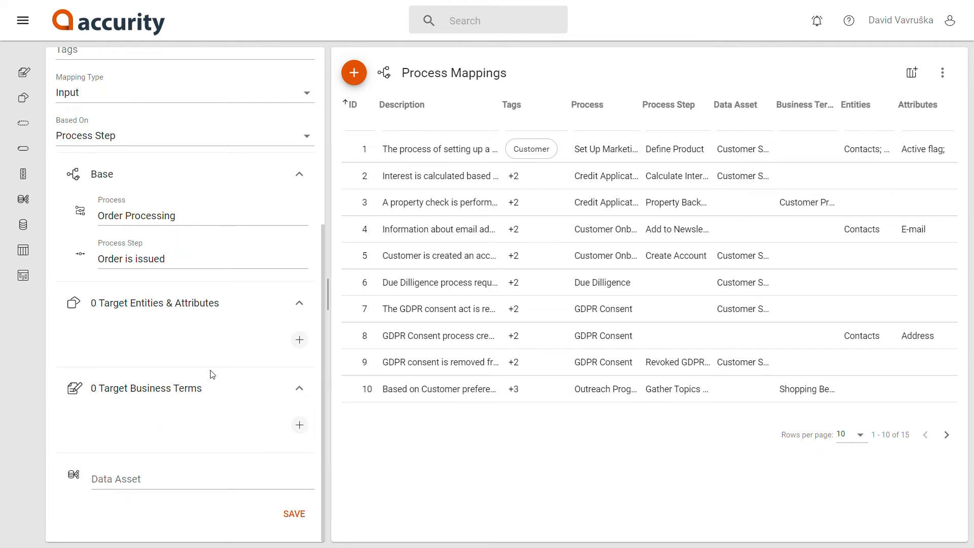
click(298, 341)
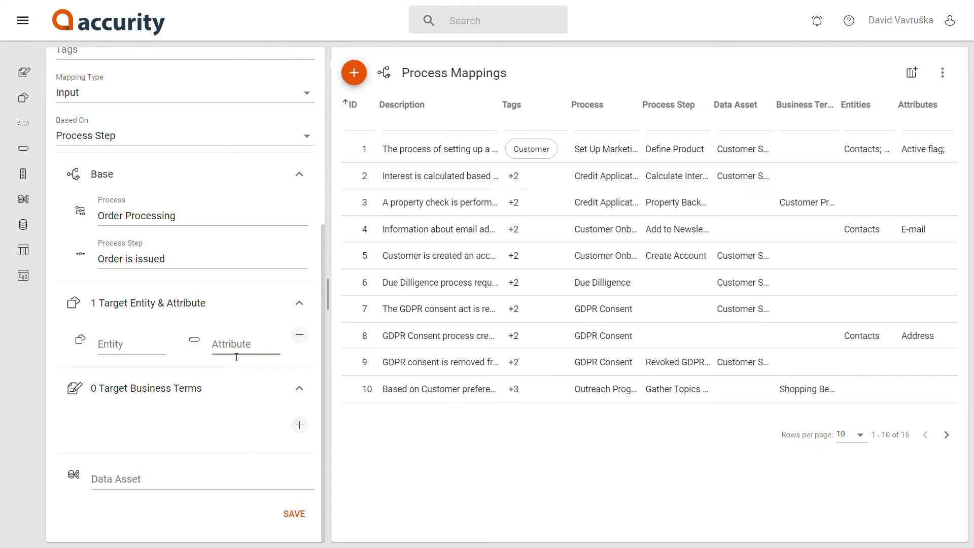
click(128, 346)
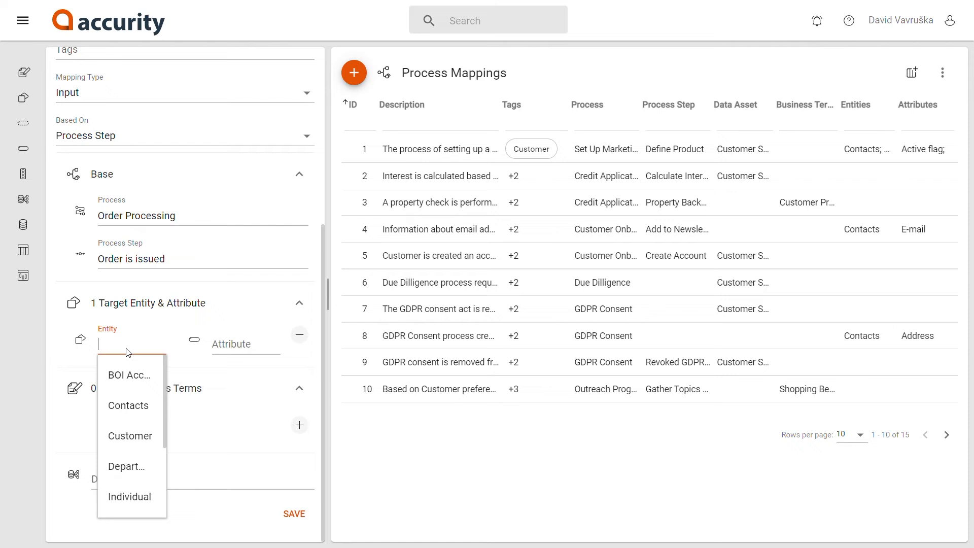
click(127, 435)
click(239, 345)
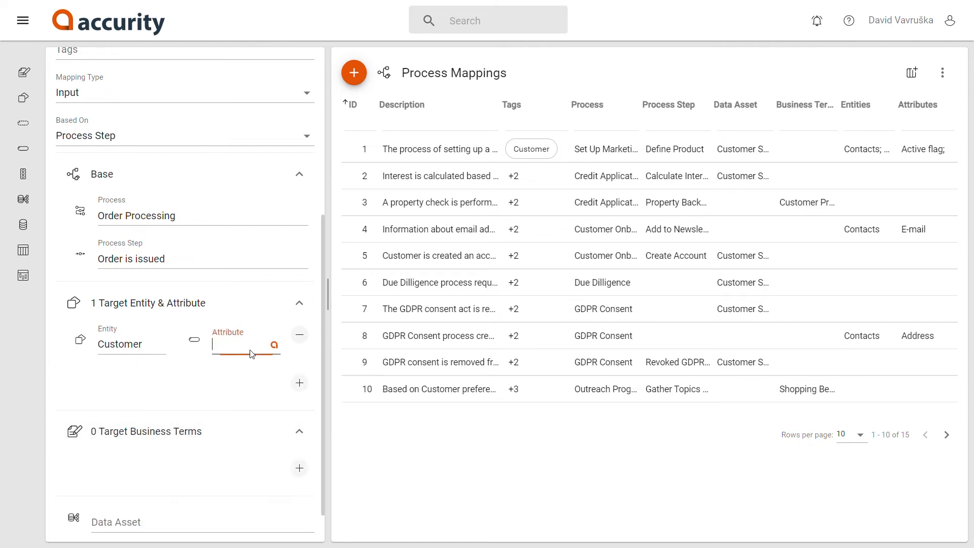
click(238, 447)
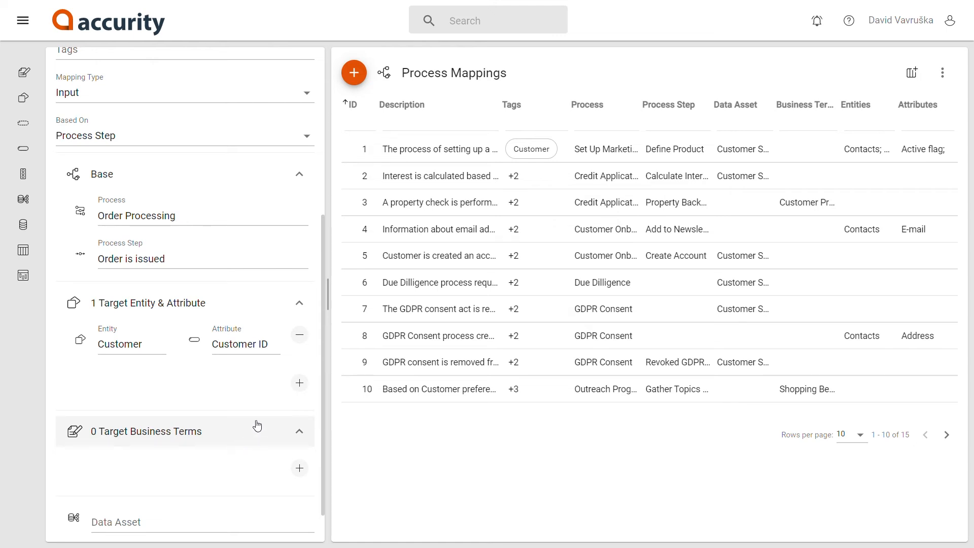
click(255, 345)
click(266, 347)
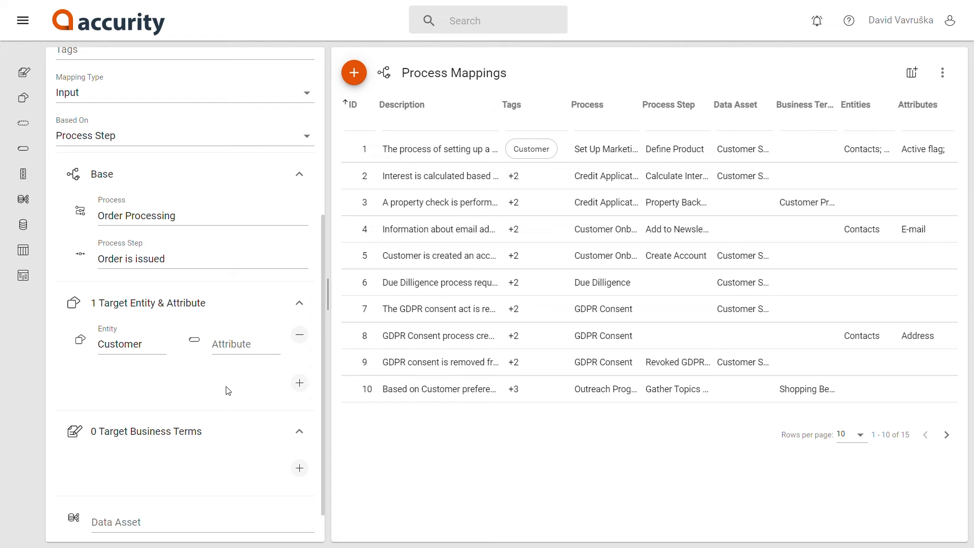
Add a second target row with the attribute Customer ID and the entity Contacts, and remove both target entity rows.
click(296, 389)
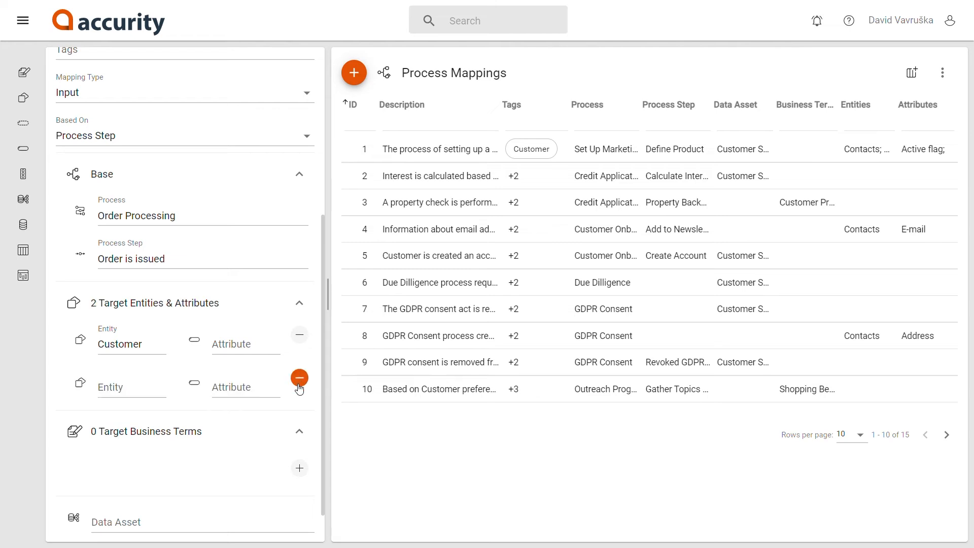
click(247, 393)
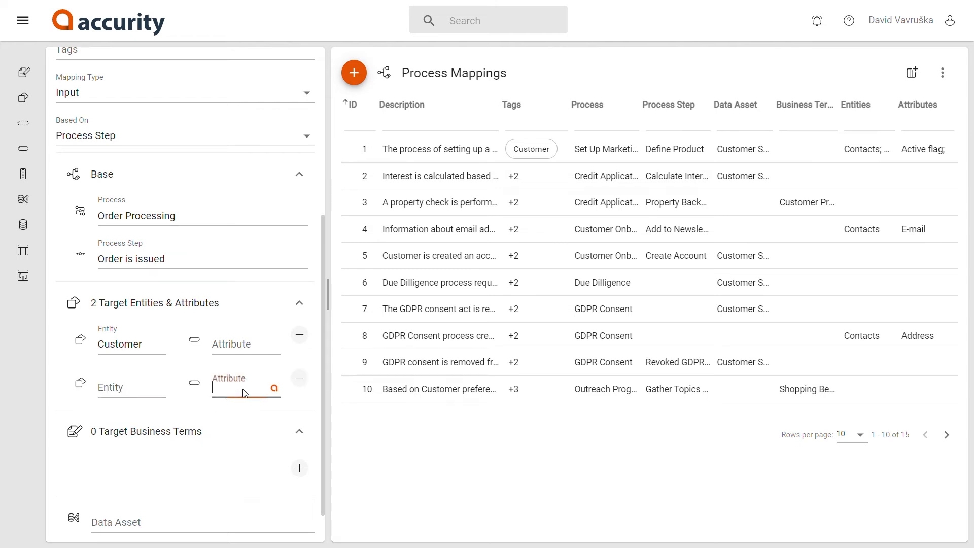
text(custome)
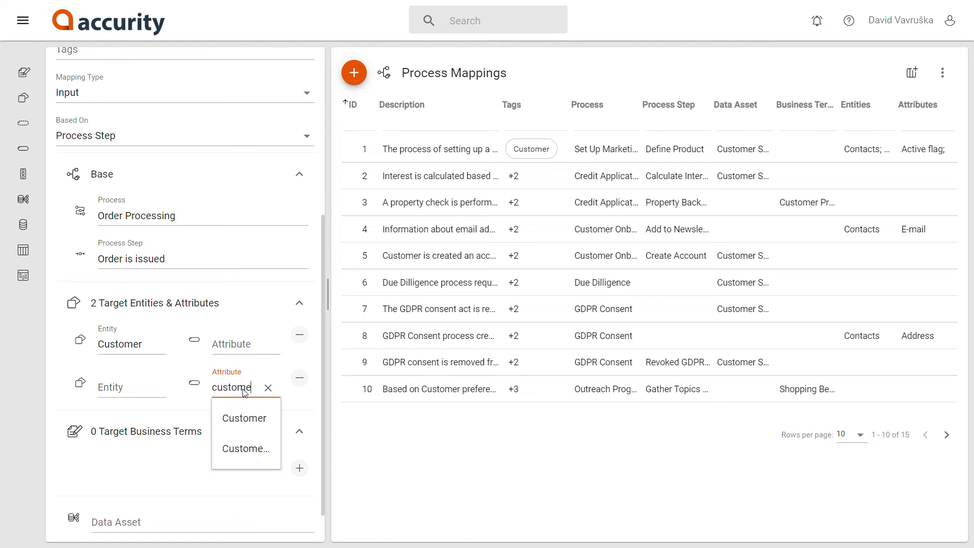
click(246, 449)
click(131, 392)
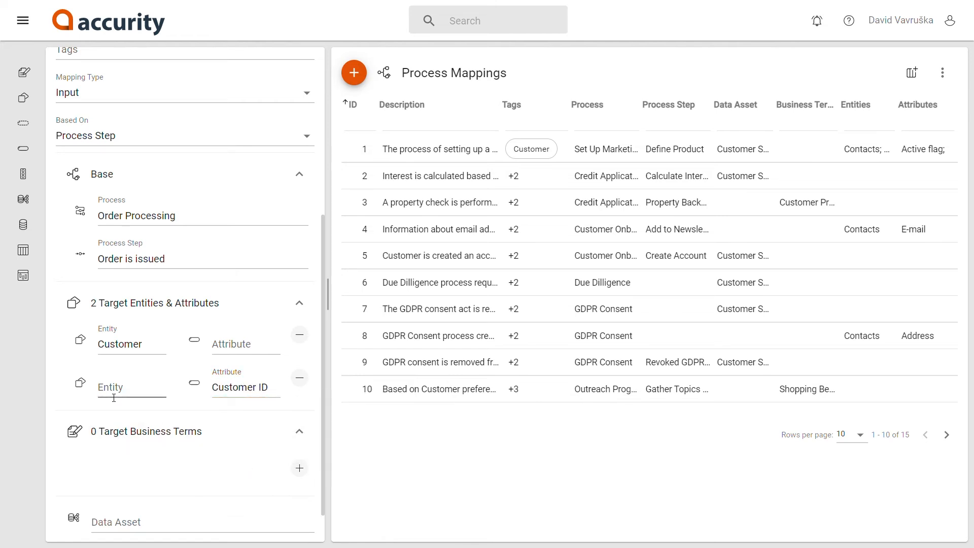
click(118, 415)
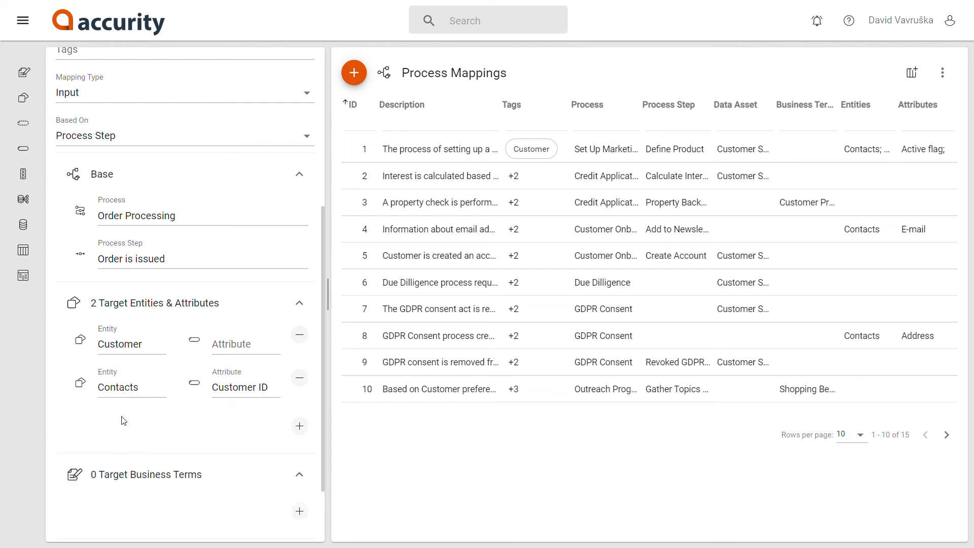
click(300, 380)
click(300, 336)
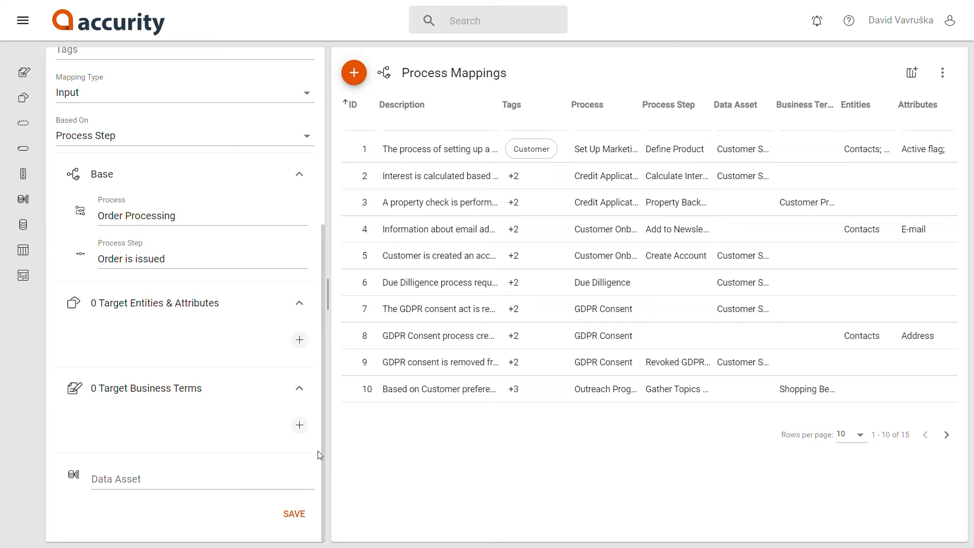
Add the business terms Customer and Order as the mapping's target business terms.
click(306, 428)
click(218, 431)
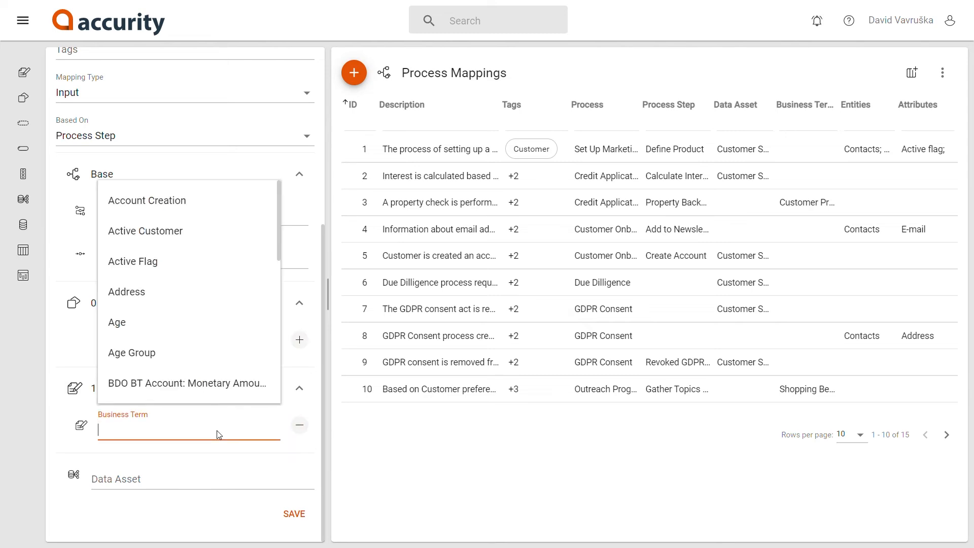
text(customer)
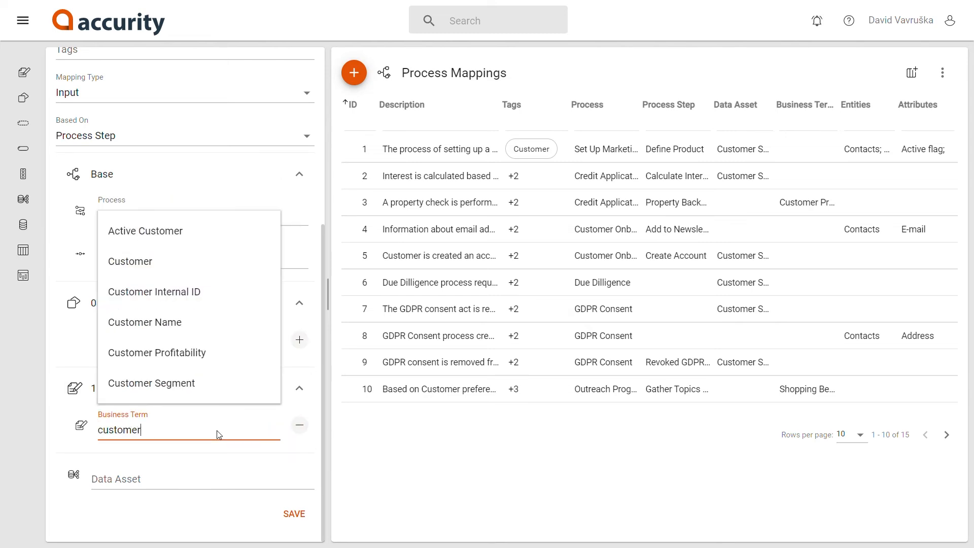
click(198, 262)
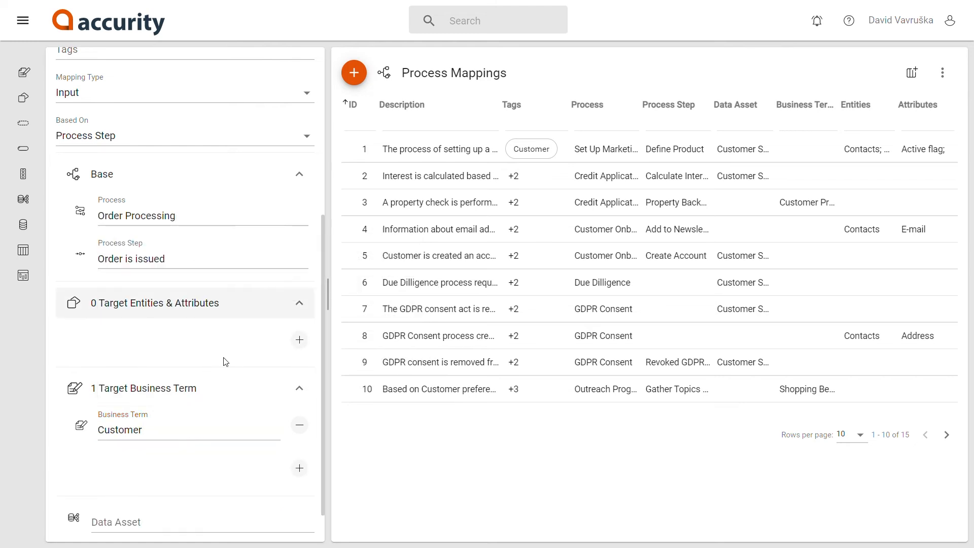
click(301, 472)
click(208, 474)
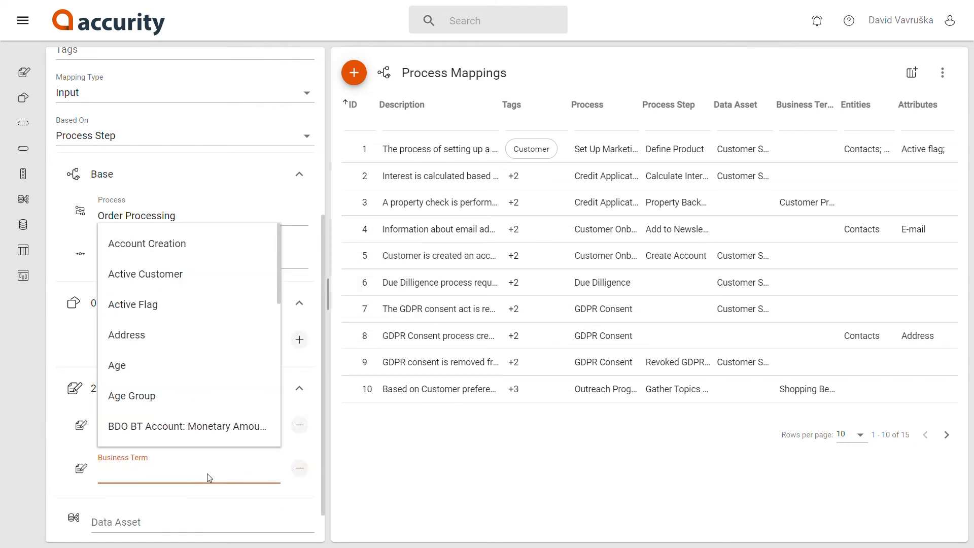
text(Order)
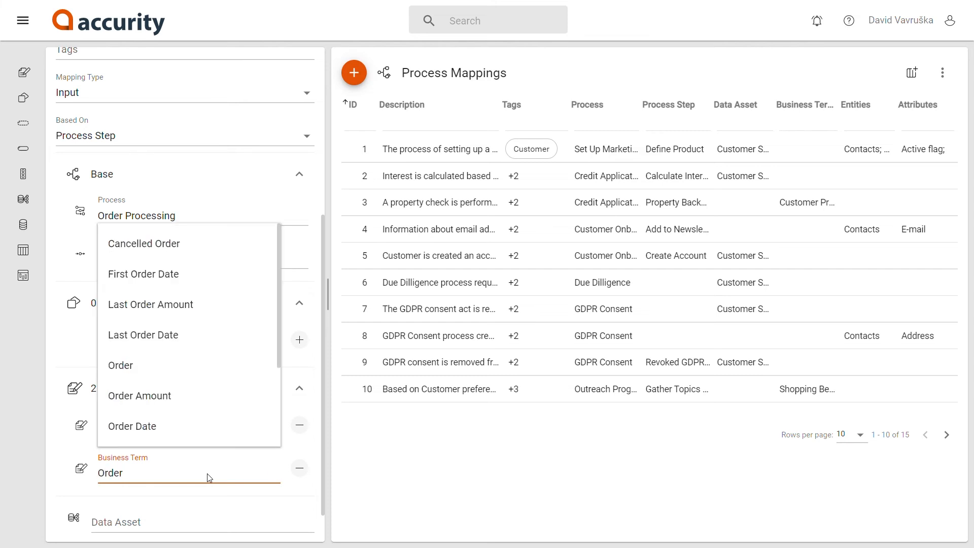
click(203, 366)
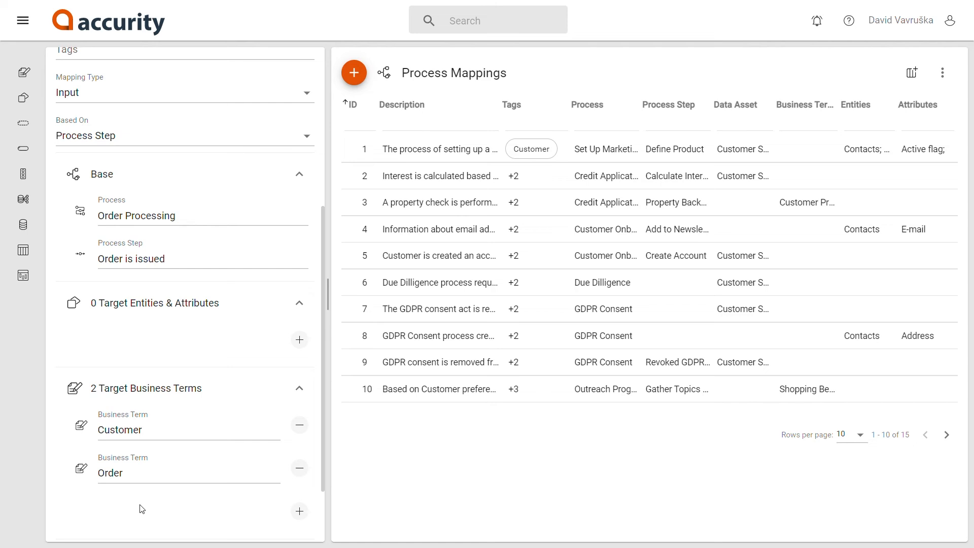
Set the mapping's data asset to Customer Systems and save the mapping.
scroll(142, 508, down, 2)
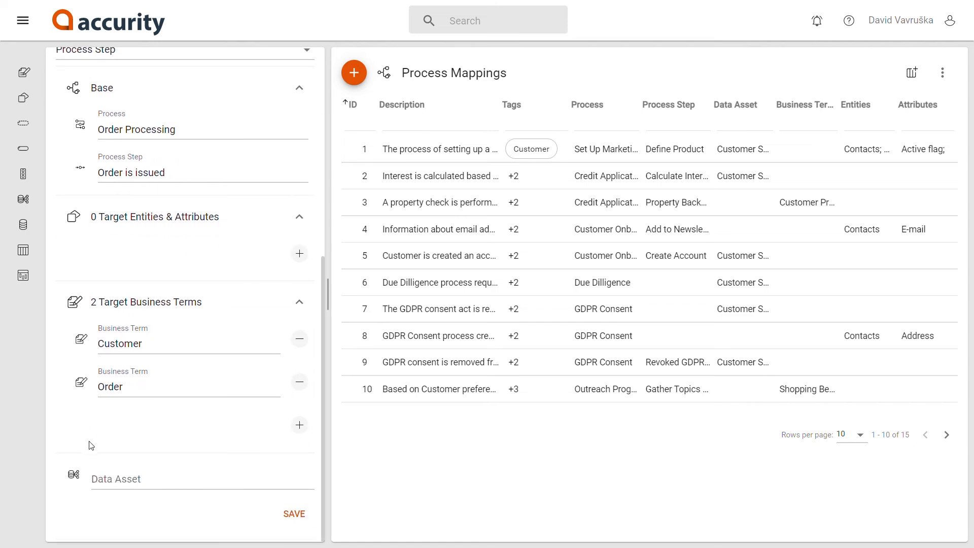
click(155, 482)
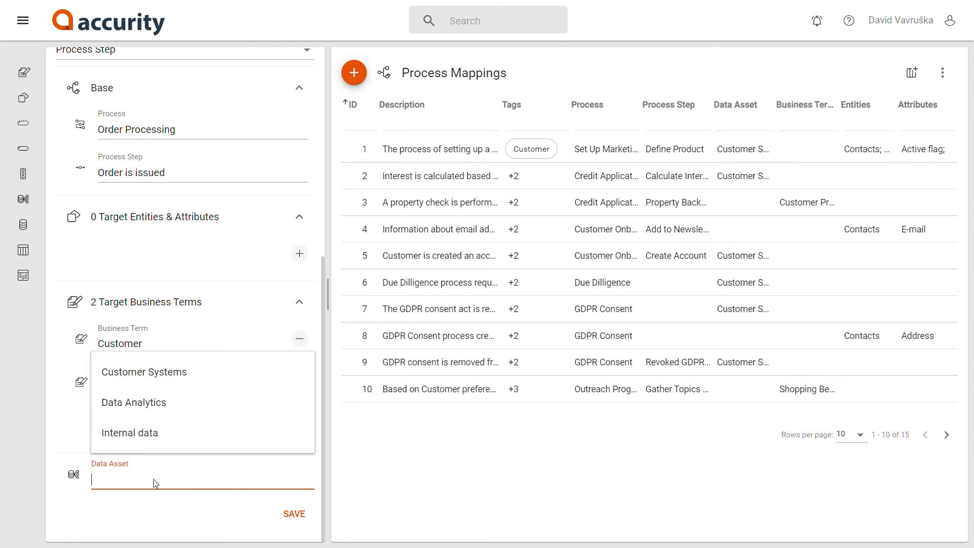
click(235, 369)
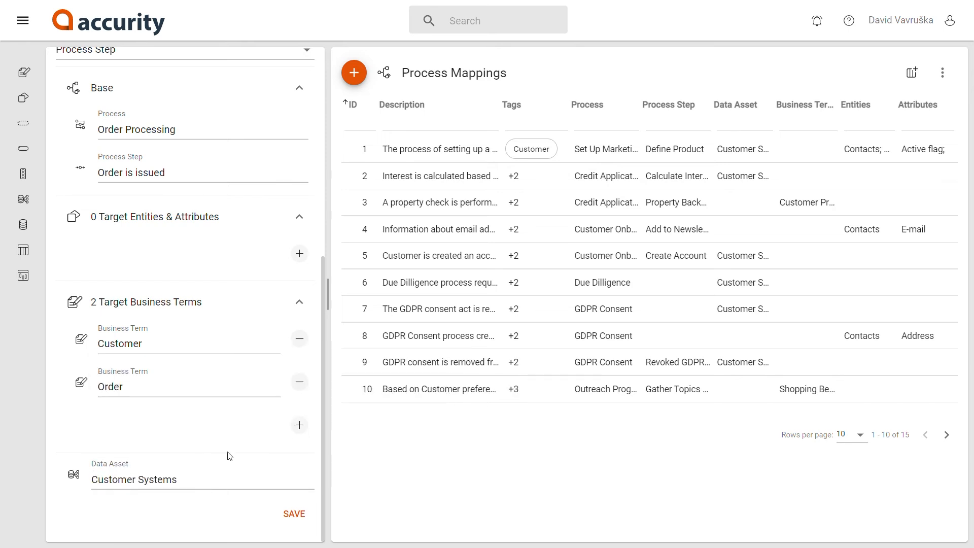
click(304, 521)
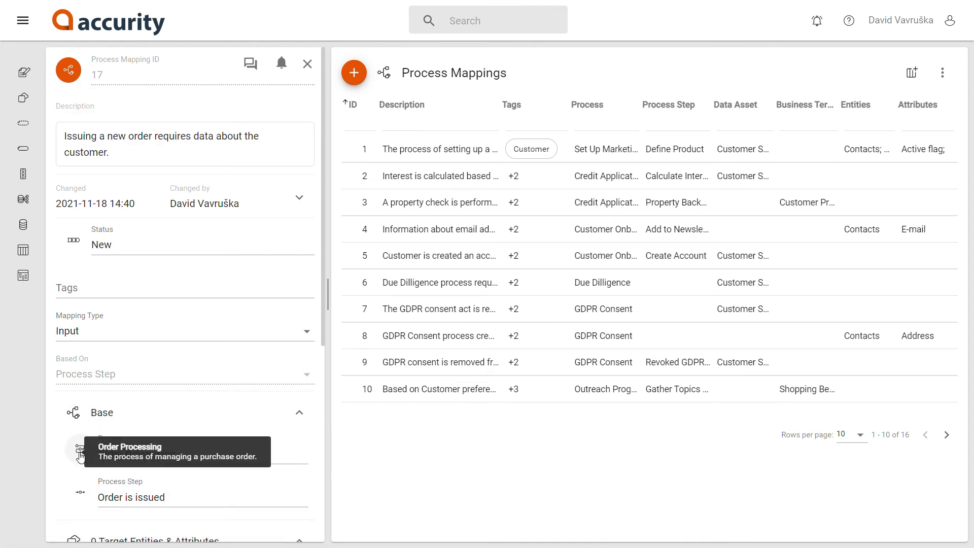
List the process mappings that reference the base process Order Processing and open the mapping about issuing a new order.
click(80, 451)
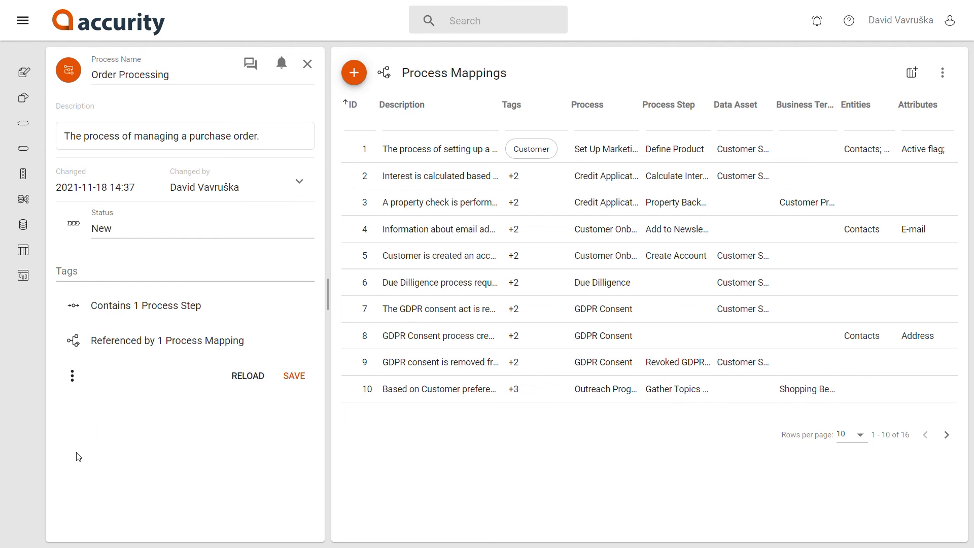
click(191, 351)
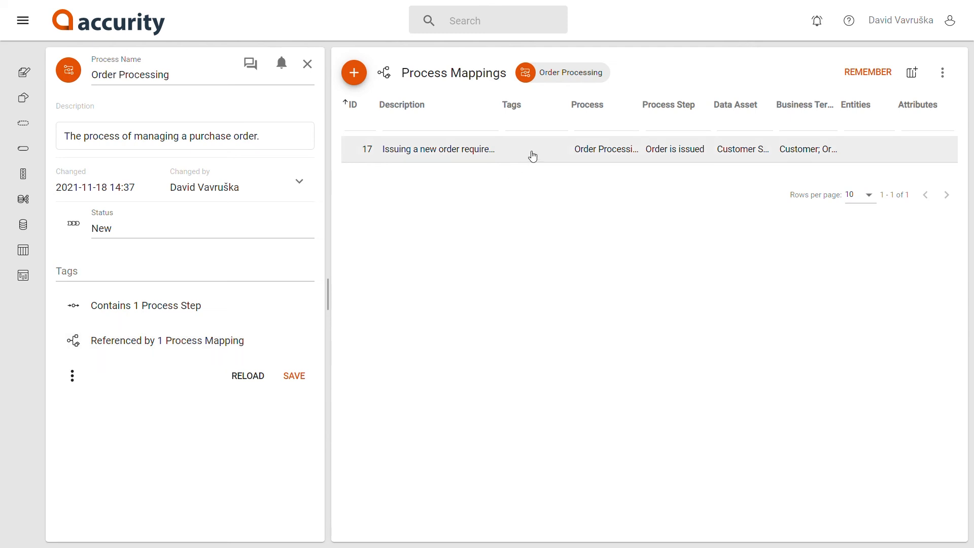
click(532, 156)
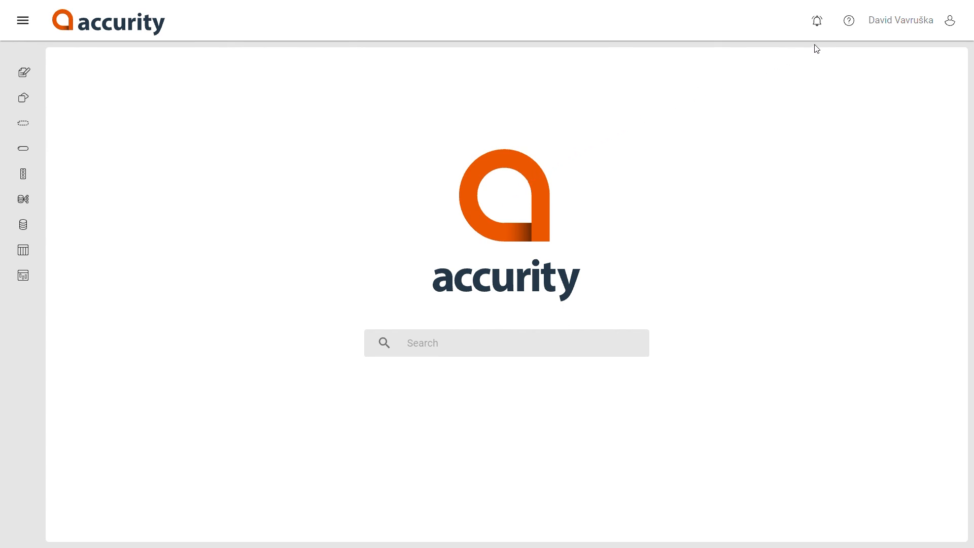
Search the Accurity User Guide for "Process" and open its Processes page.
click(853, 22)
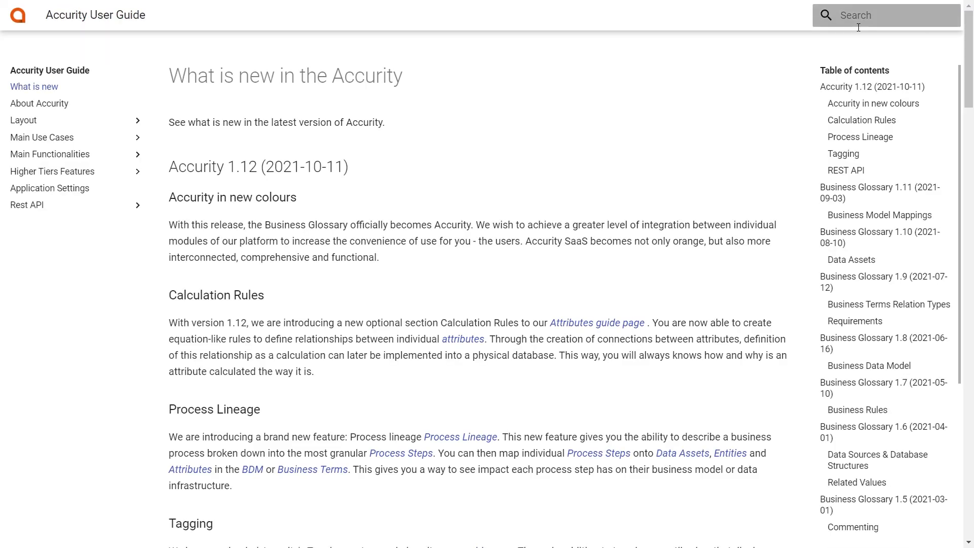
click(859, 26)
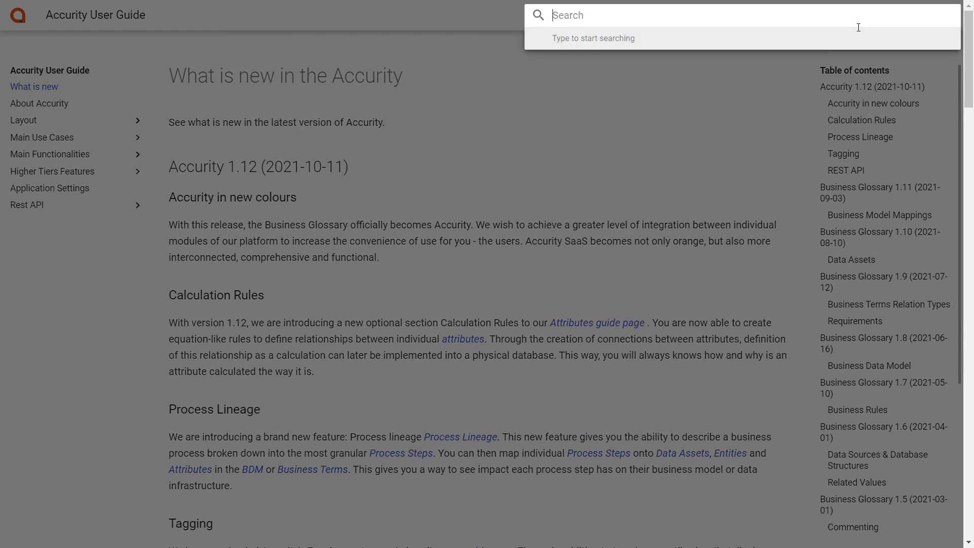
text(Process)
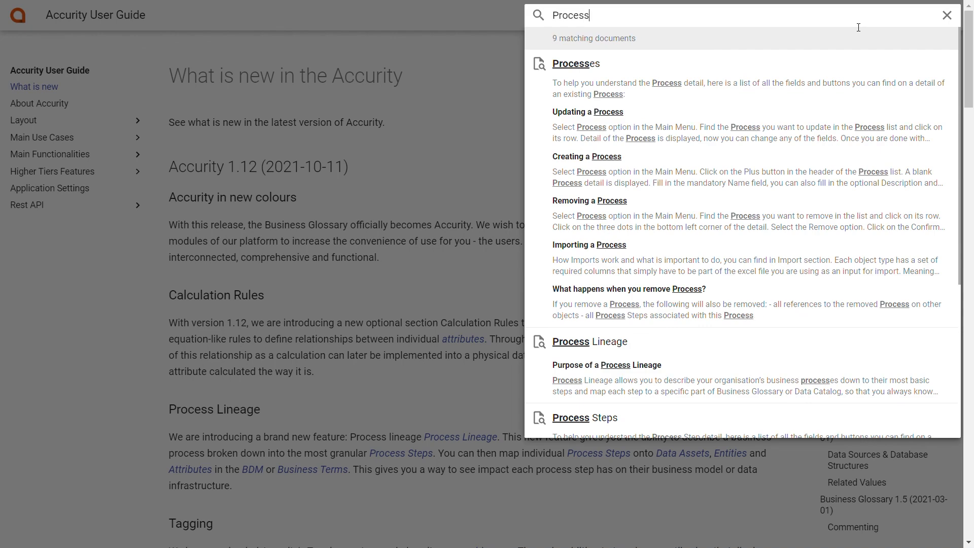
click(772, 96)
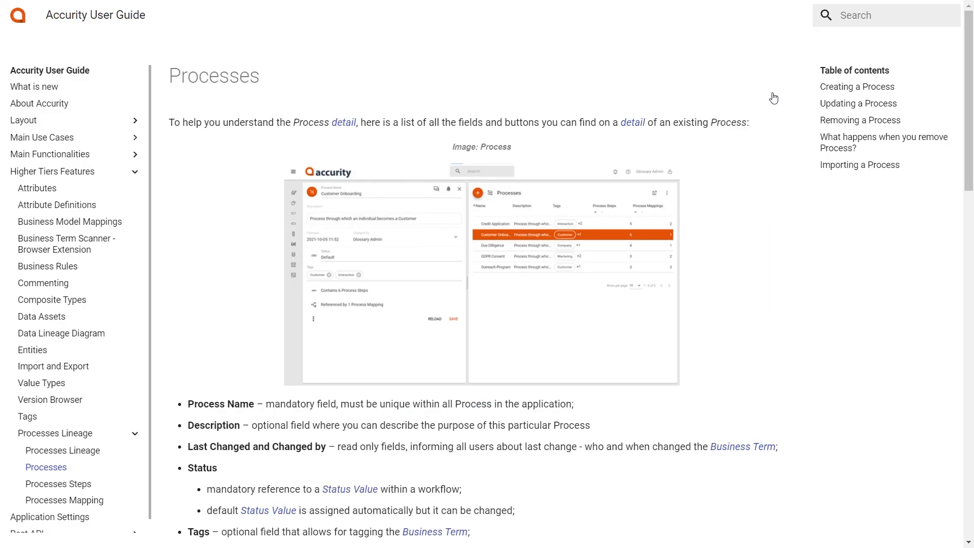